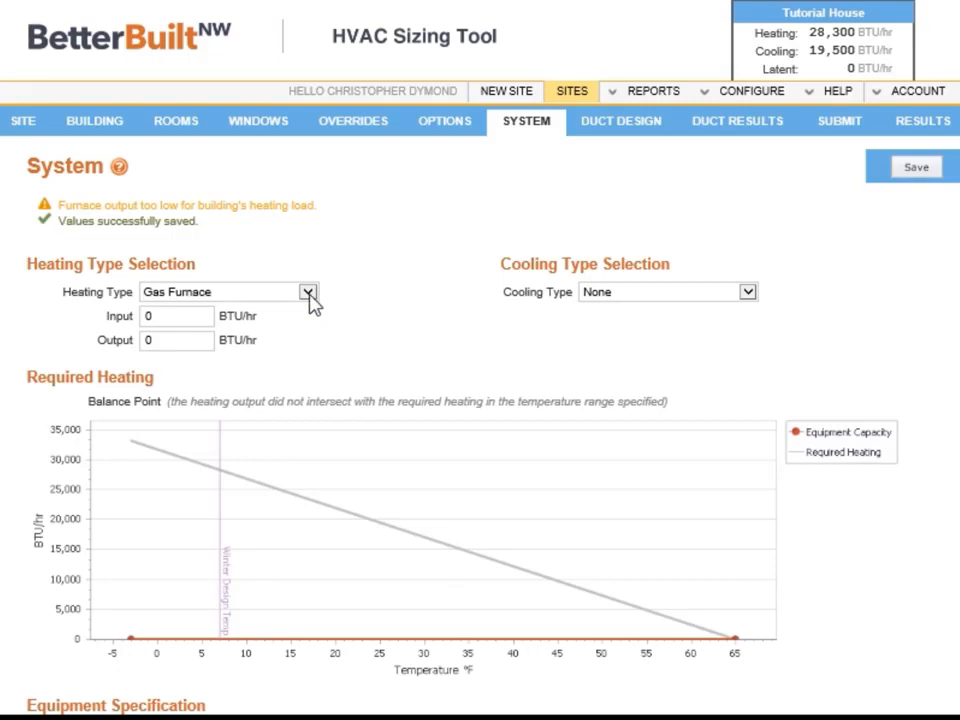
- Keep Gas Furnace as the heating type, set its input to 60000 and output to 54000 BTU/hr, and save
{"action": "left_click", "coordinate": [308, 293]}
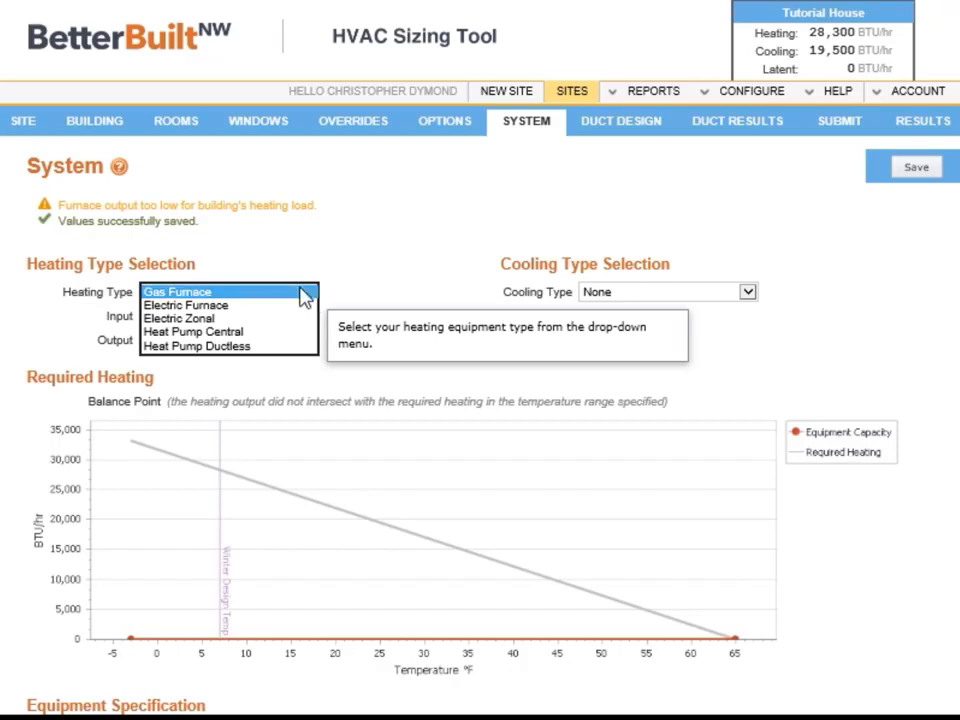
{"action": "left_click", "coordinate": [300, 294]}
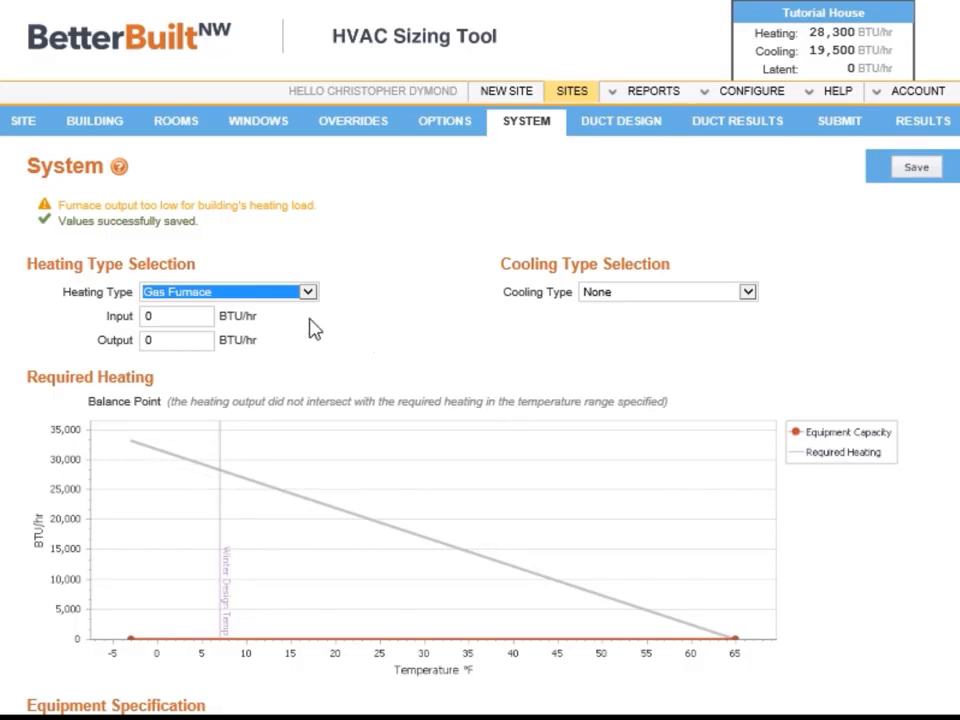
{"action": "left_click", "coordinate": [169, 320]}
{"action": "key", "text": "BackSpace"}
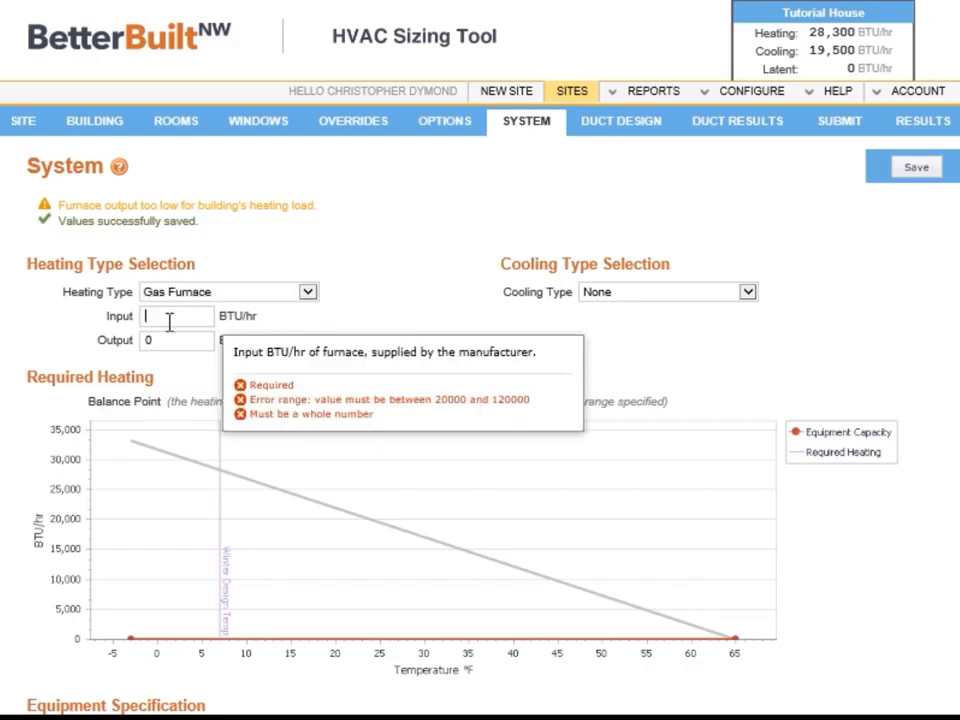
{"action": "type", "text": "60000"}
{"action": "key", "text": "Tab"}
{"action": "type", "text": "54000"}
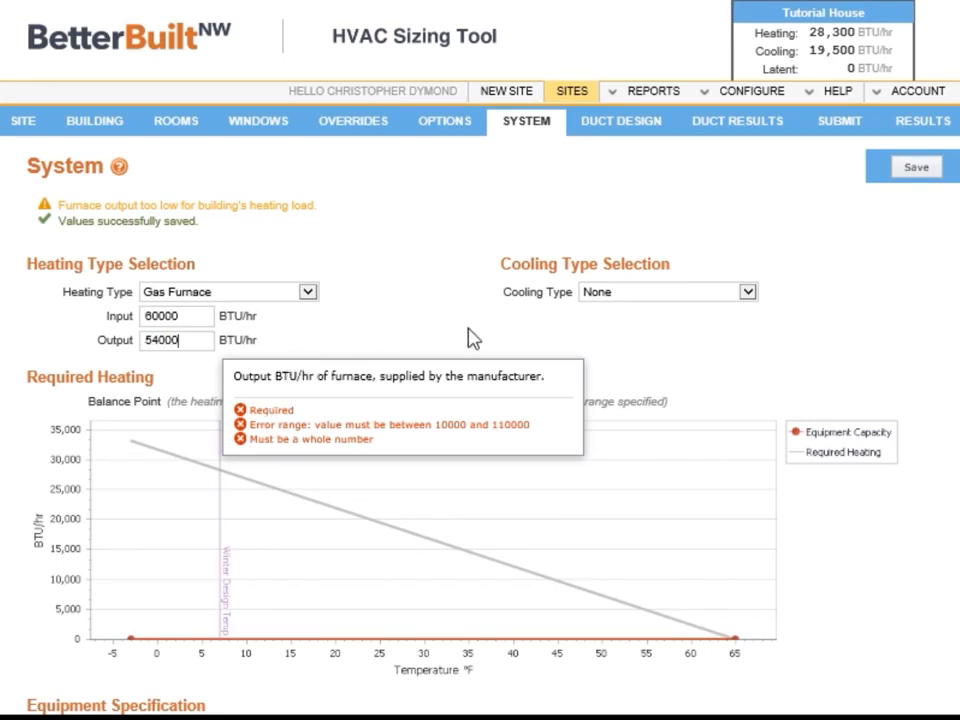
{"action": "left_click", "coordinate": [884, 176]}
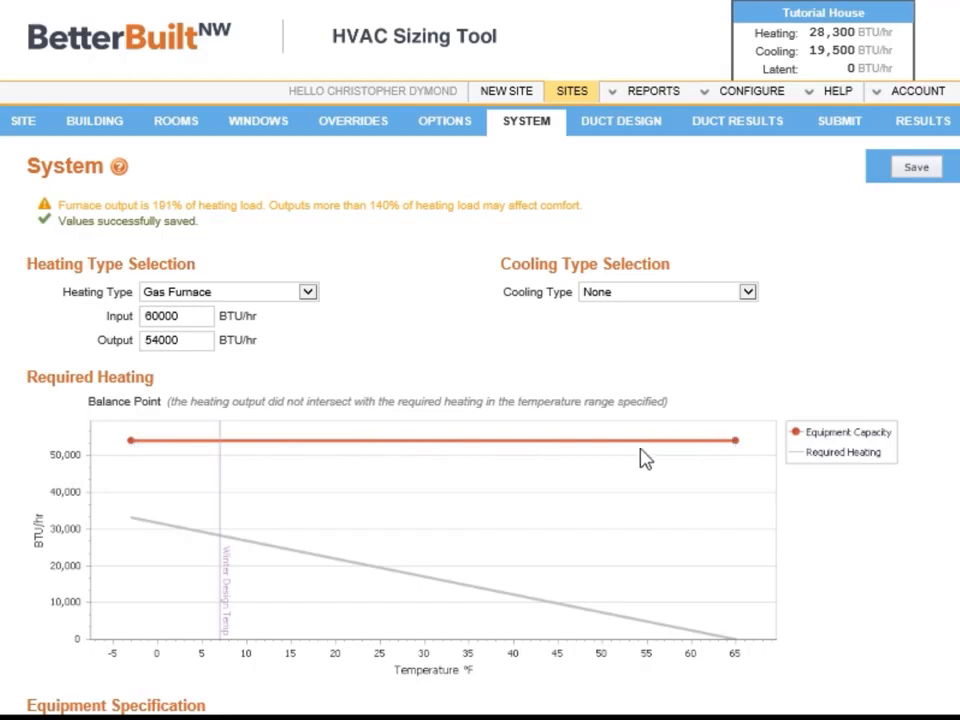
- Set the gas furnace's input to 40000 BTU/hr and output to 36000 BTU/hr, then save the system
{"action": "double_click", "coordinate": [180, 315]}
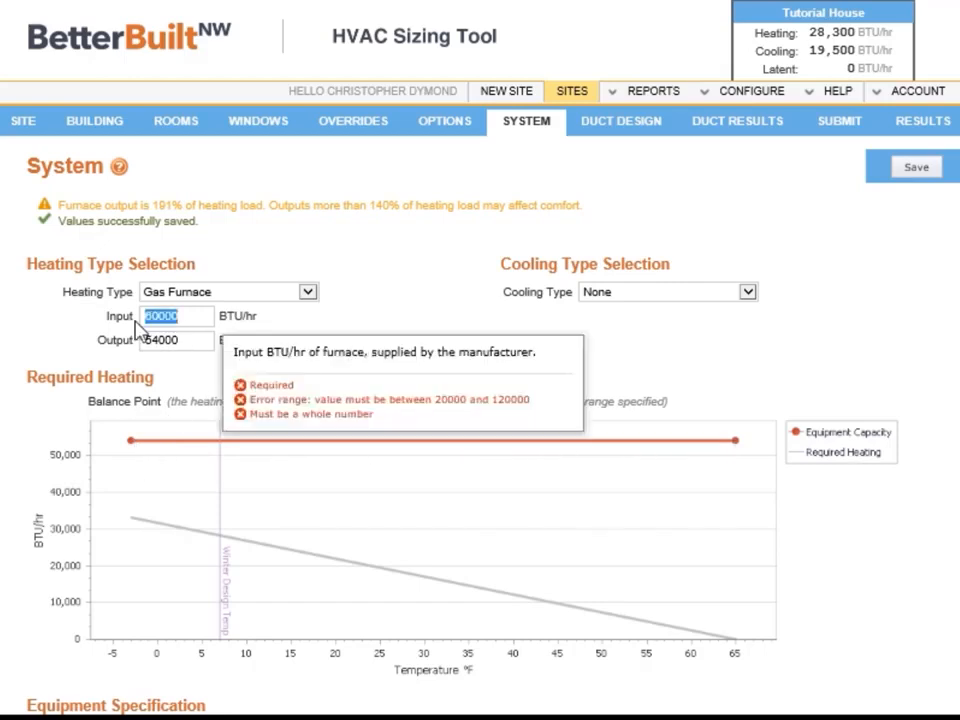
{"action": "type", "text": "40000"}
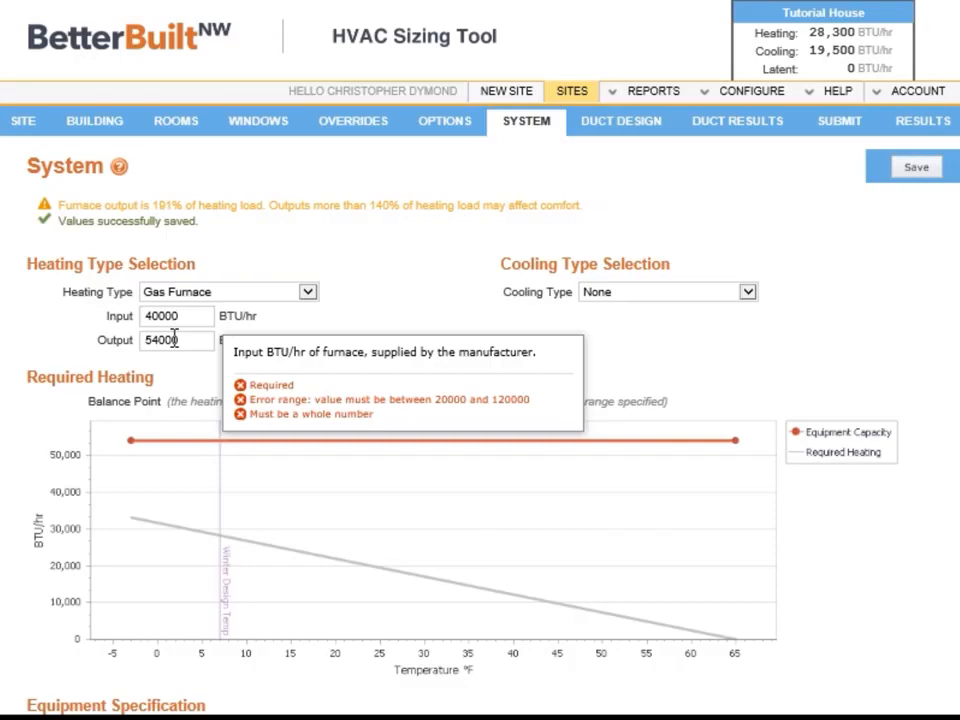
{"action": "double_click", "coordinate": [174, 340]}
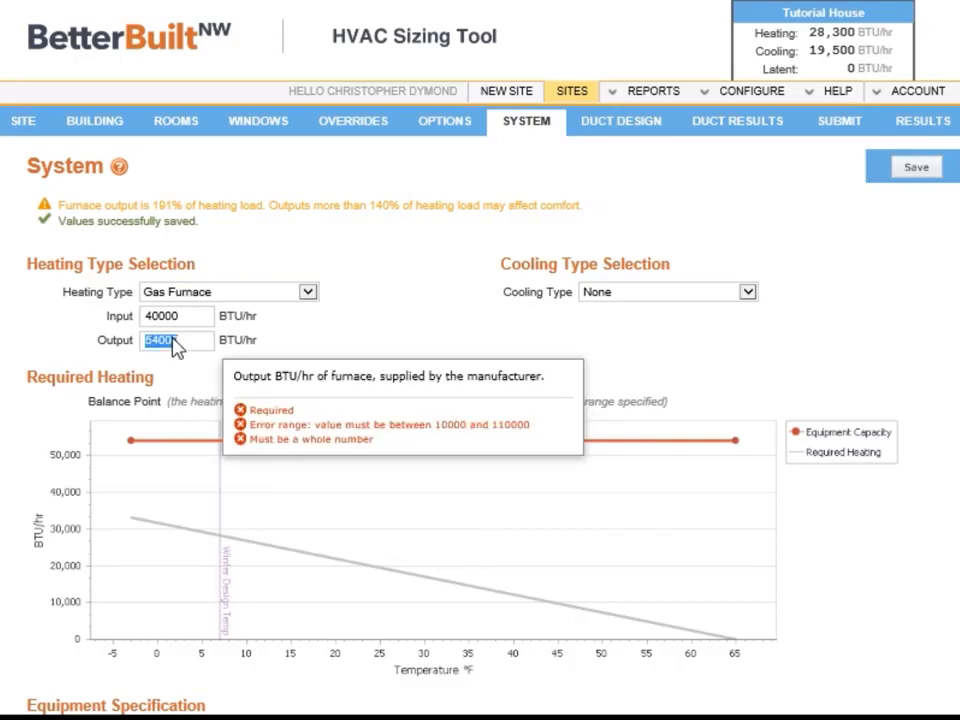
{"action": "type", "text": "36000"}
{"action": "key", "text": "Tab"}
{"action": "left_click", "coordinate": [930, 175]}
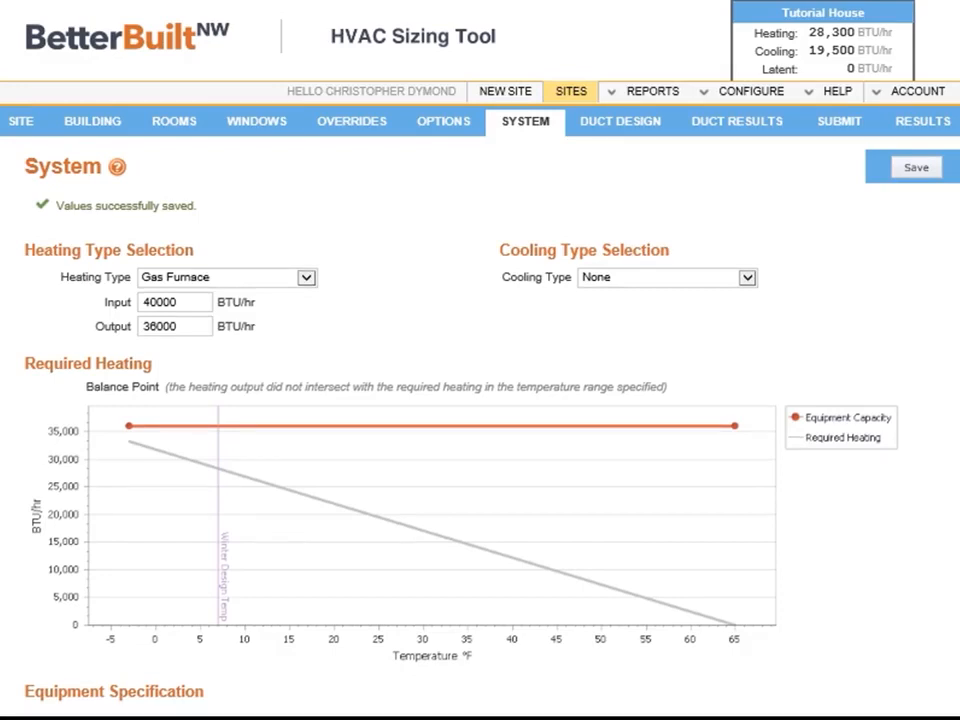
- Change the heating type to Heat Pump Central and keep Manual Entry as the heat pump selection
{"action": "left_click", "coordinate": [307, 279]}
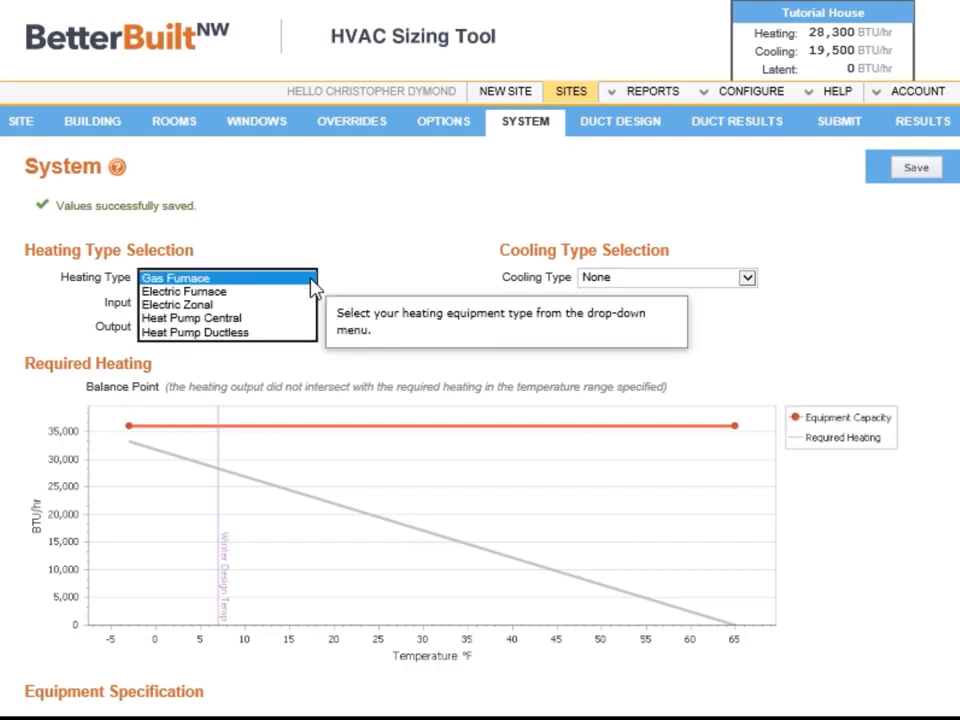
{"action": "left_click", "coordinate": [244, 321]}
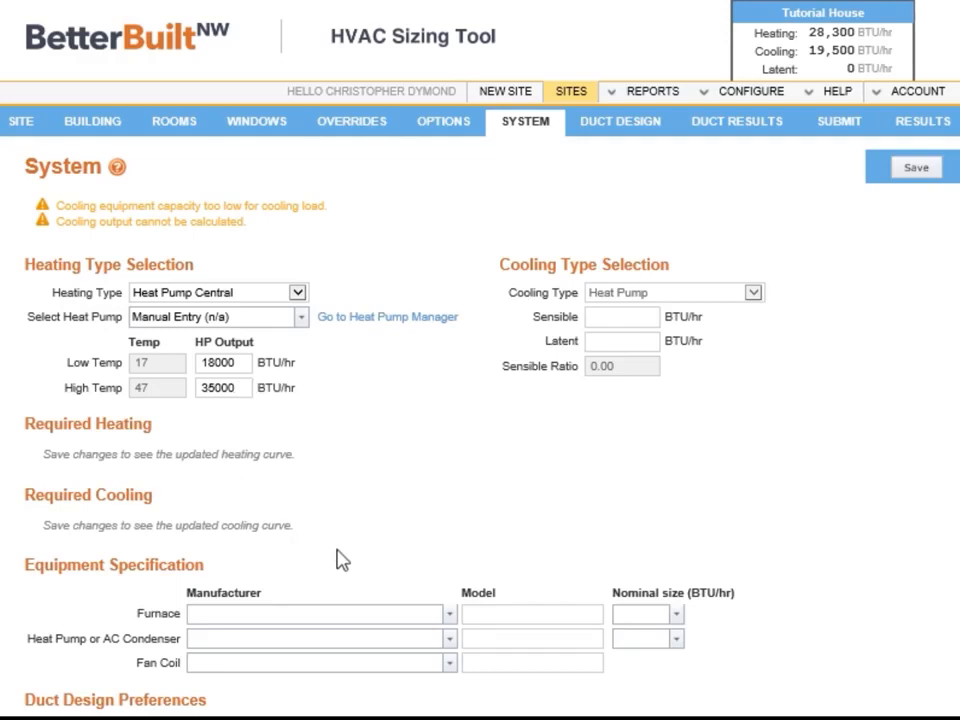
{"action": "left_click", "coordinate": [242, 390]}
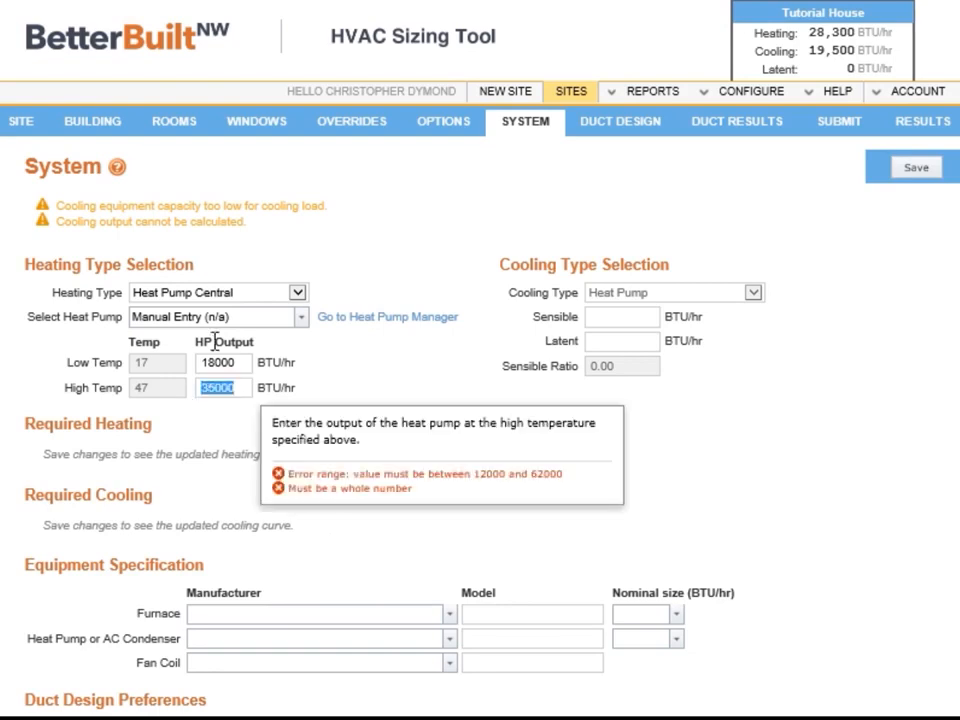
{"action": "left_click", "coordinate": [300, 318]}
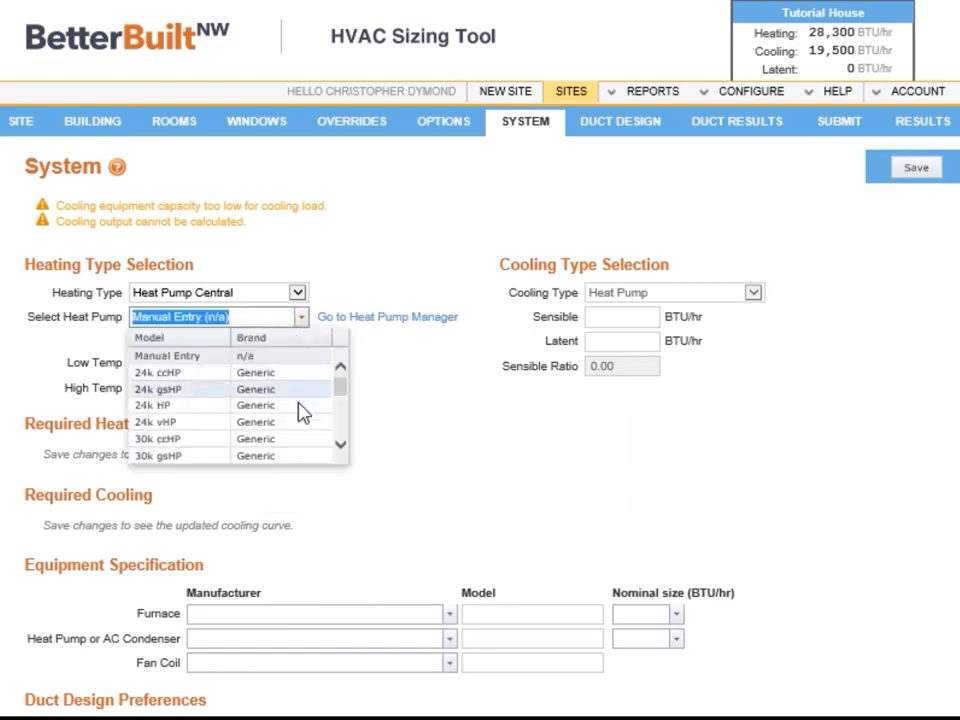
{"action": "left_click", "coordinate": [281, 357]}
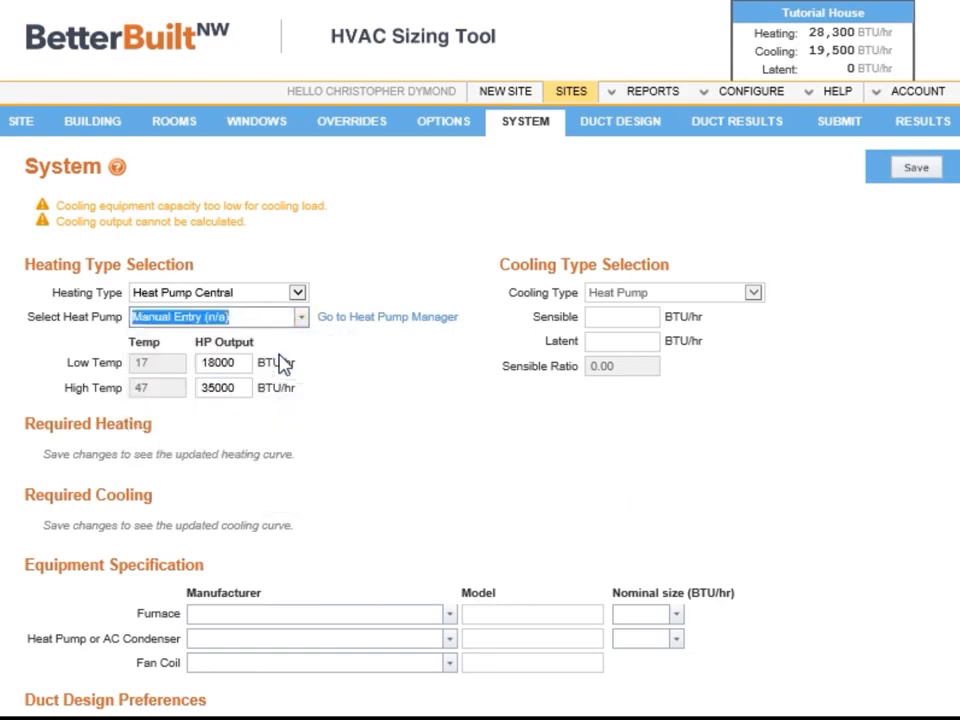
- Set the heat pump output to 35000 BTU/hr at high temp and 17000 BTU/hr at low temp, and try to save
{"action": "left_click", "coordinate": [210, 389]}
{"action": "double_click", "coordinate": [210, 389]}
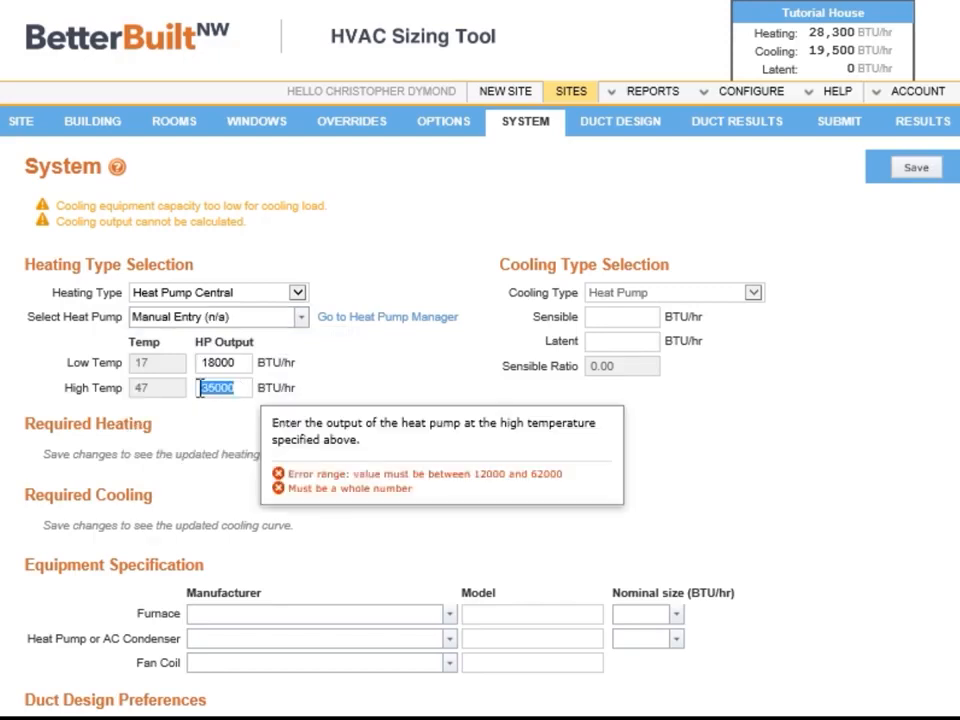
{"action": "type", "text": "35000"}
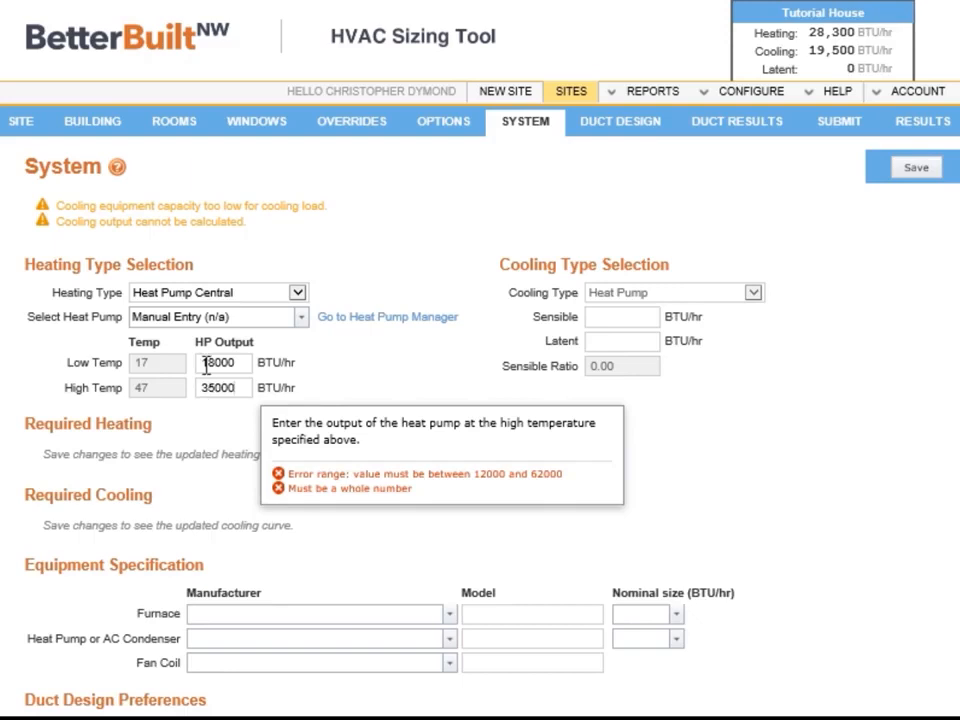
{"action": "left_click", "coordinate": [218, 363]}
{"action": "double_click", "coordinate": [214, 363]}
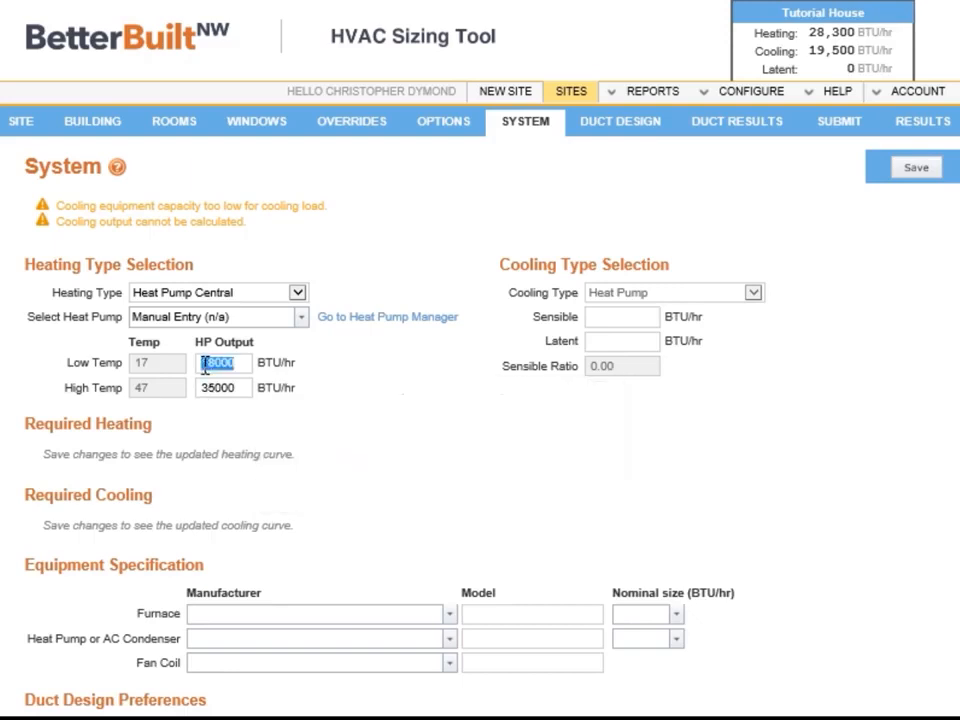
{"action": "type", "text": "17000"}
{"action": "key", "text": "Tab"}
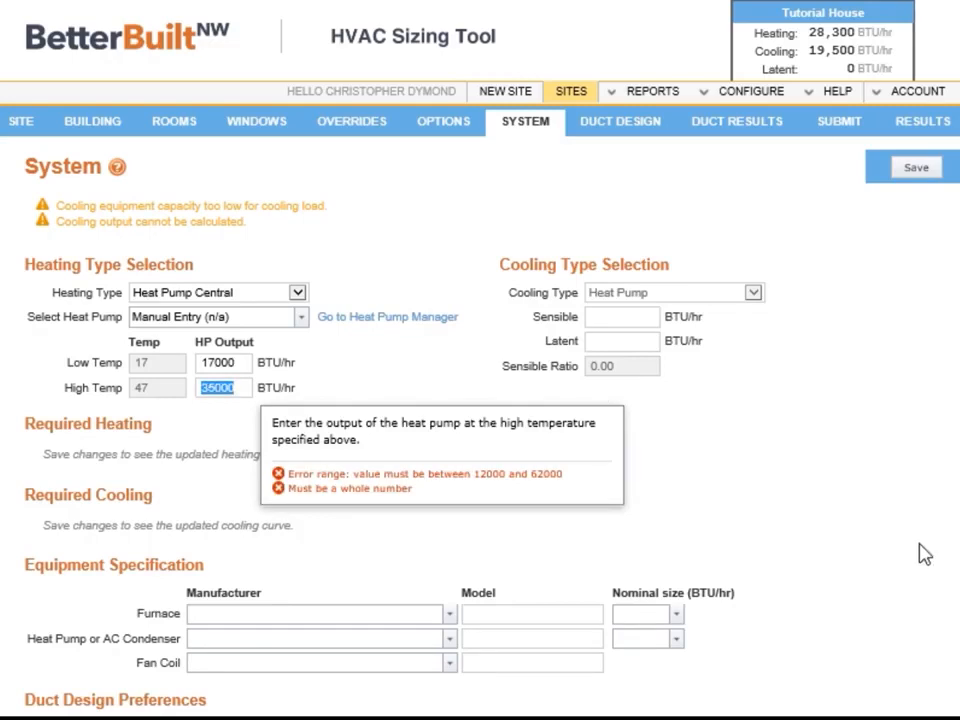
{"action": "left_click", "coordinate": [903, 175]}
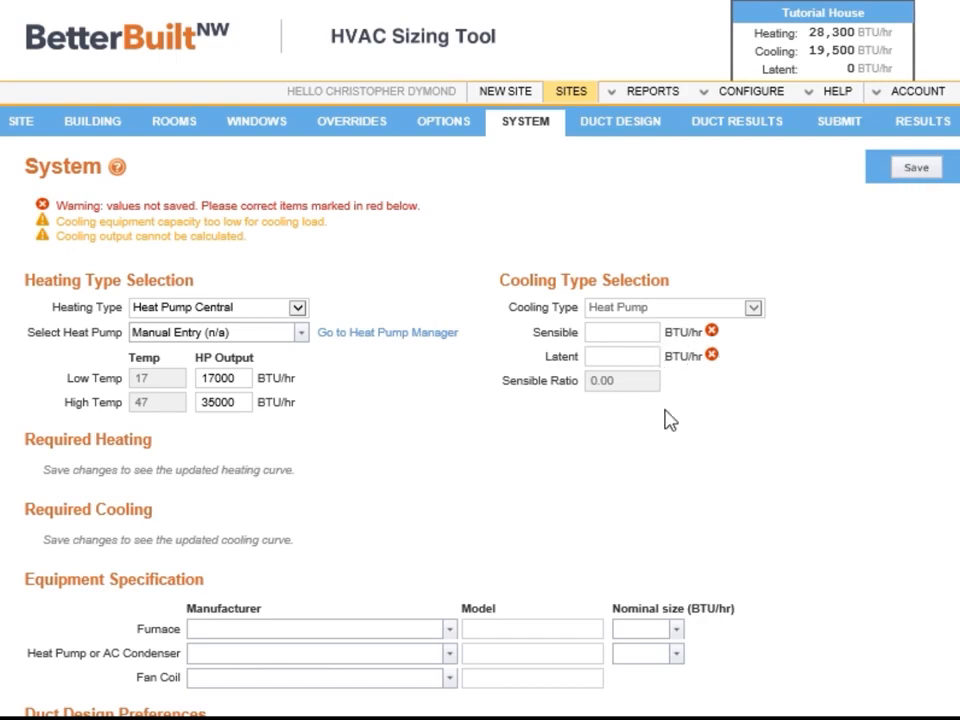
- Set the heat pump's cooling capacity to 30000 BTU/hr sensible and 1000 BTU/hr latent, then save the system
{"action": "left_click", "coordinate": [622, 342]}
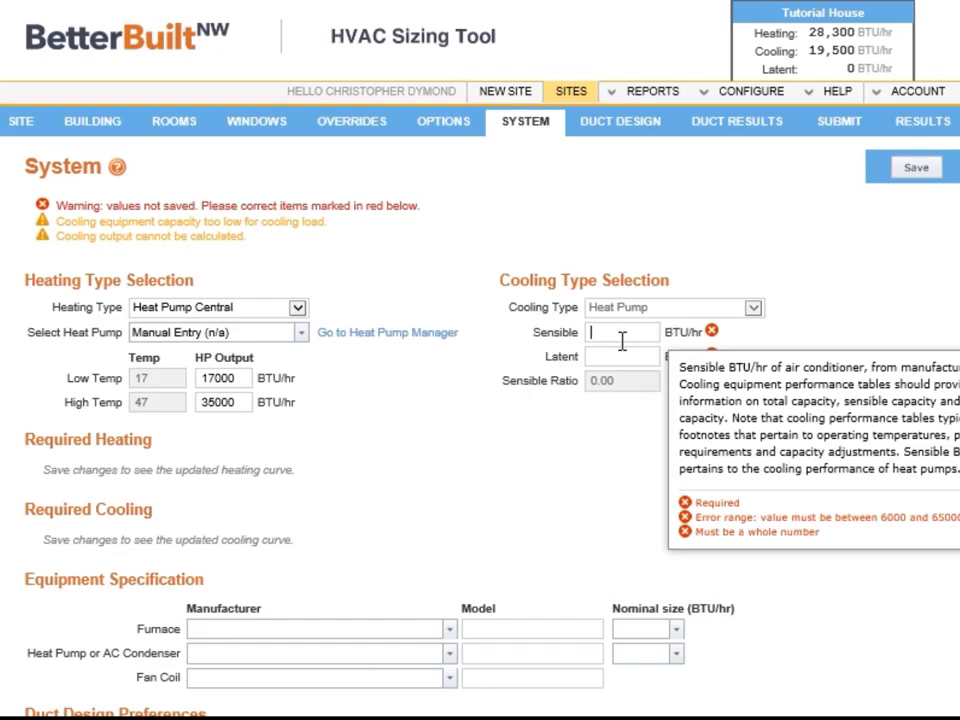
{"action": "type", "text": "30000"}
{"action": "key", "text": "Tab"}
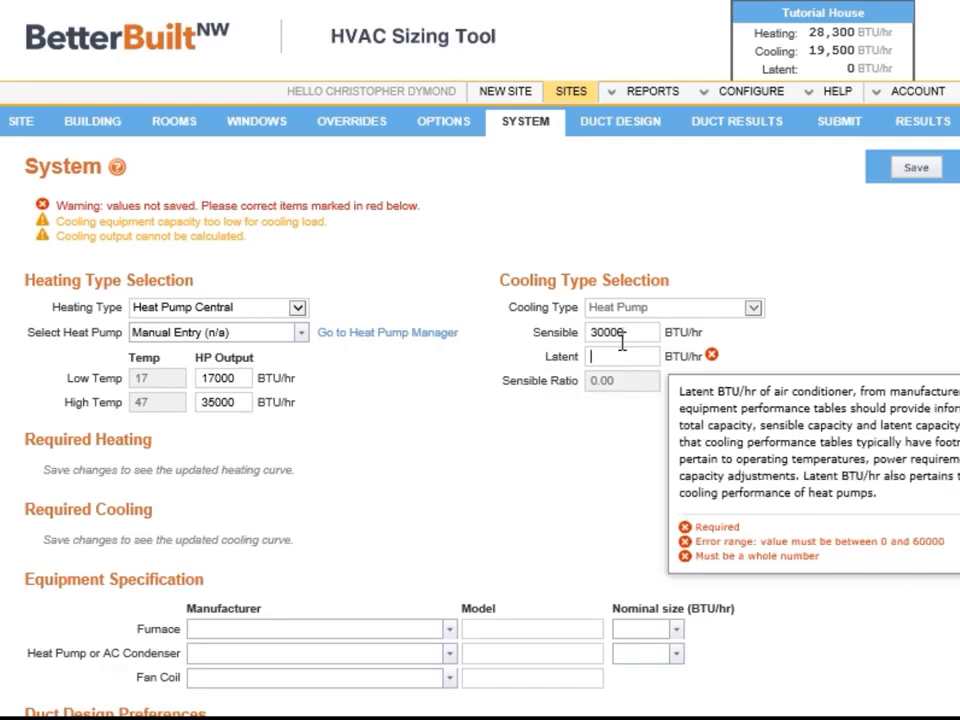
{"action": "type", "text": "2"}
{"action": "key", "text": "BackSpace"}
{"action": "type", "text": "1000"}
{"action": "left_click", "coordinate": [918, 178]}
{"action": "left_click", "coordinate": [912, 177]}
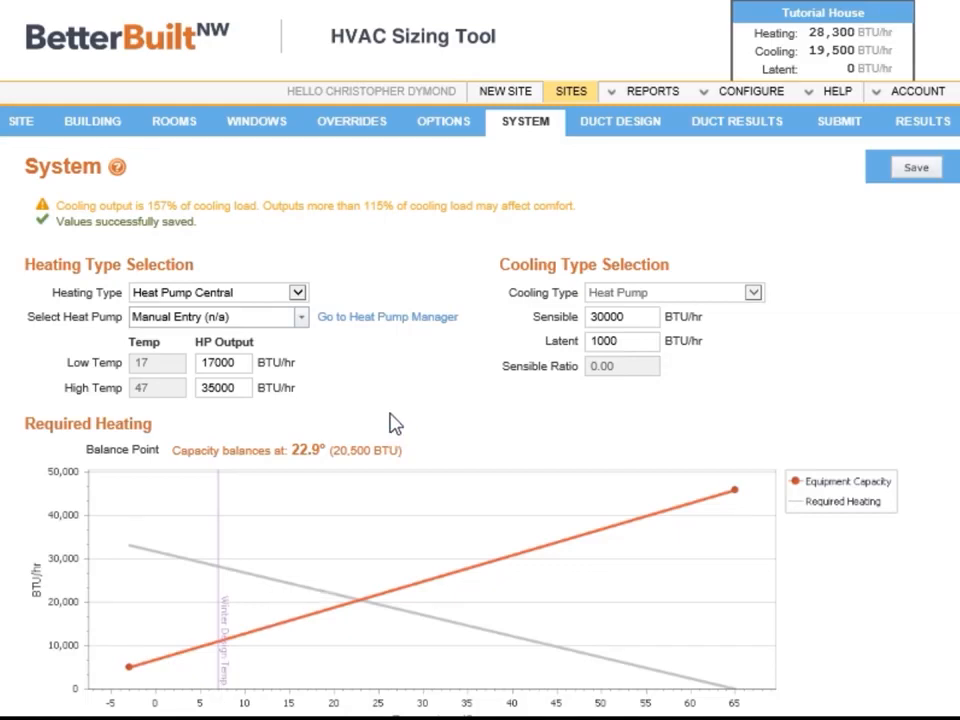
- Select the generic 30k vHP model as the central heat pump and update the heating curve
{"action": "left_click", "coordinate": [301, 318]}
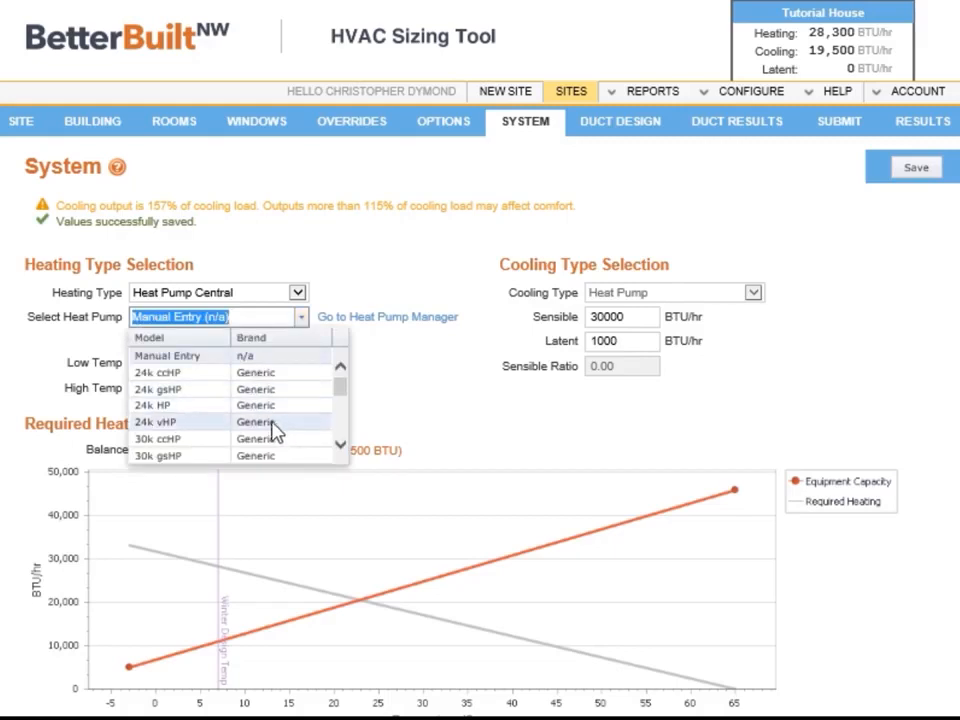
{"action": "left_click", "coordinate": [341, 445]}
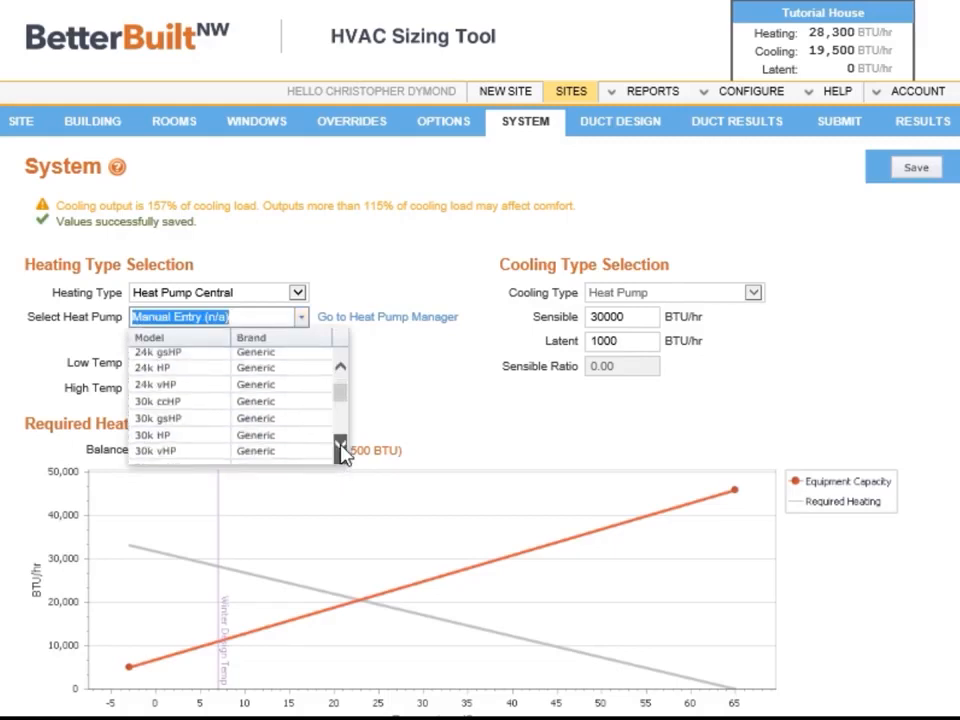
{"action": "left_click", "coordinate": [341, 448]}
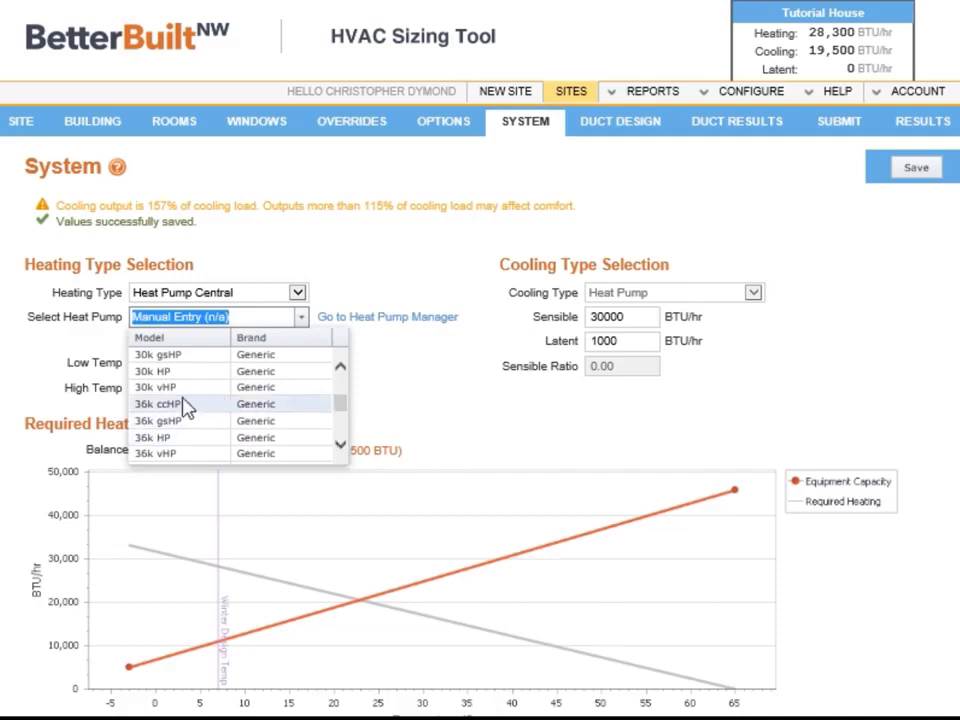
{"action": "left_click", "coordinate": [152, 388]}
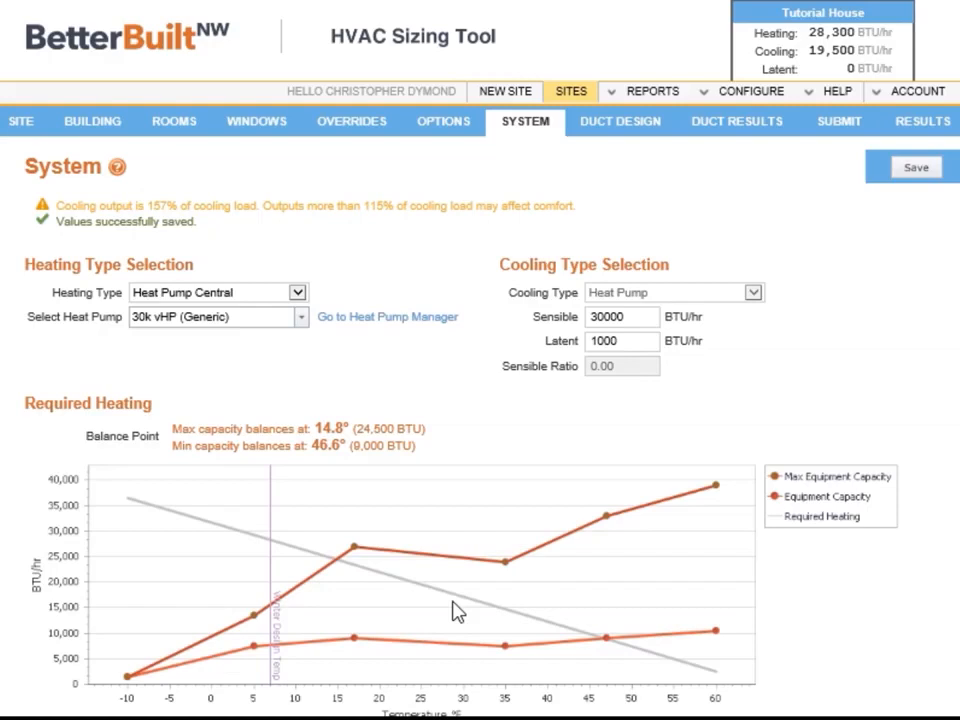
{"action": "left_click", "coordinate": [300, 318]}
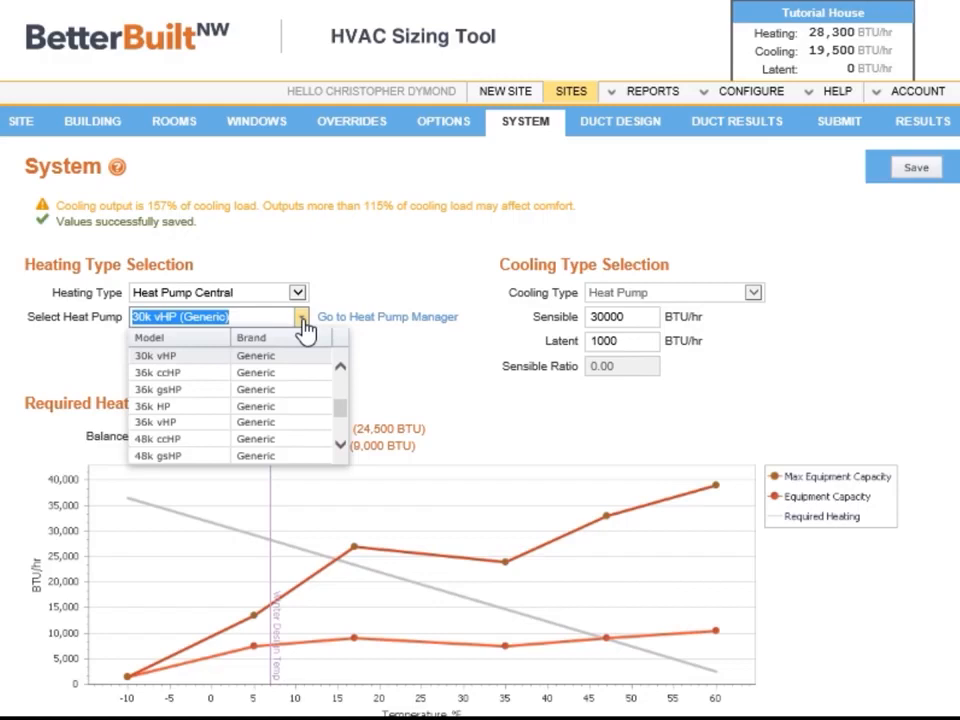
{"action": "left_click", "coordinate": [905, 277]}
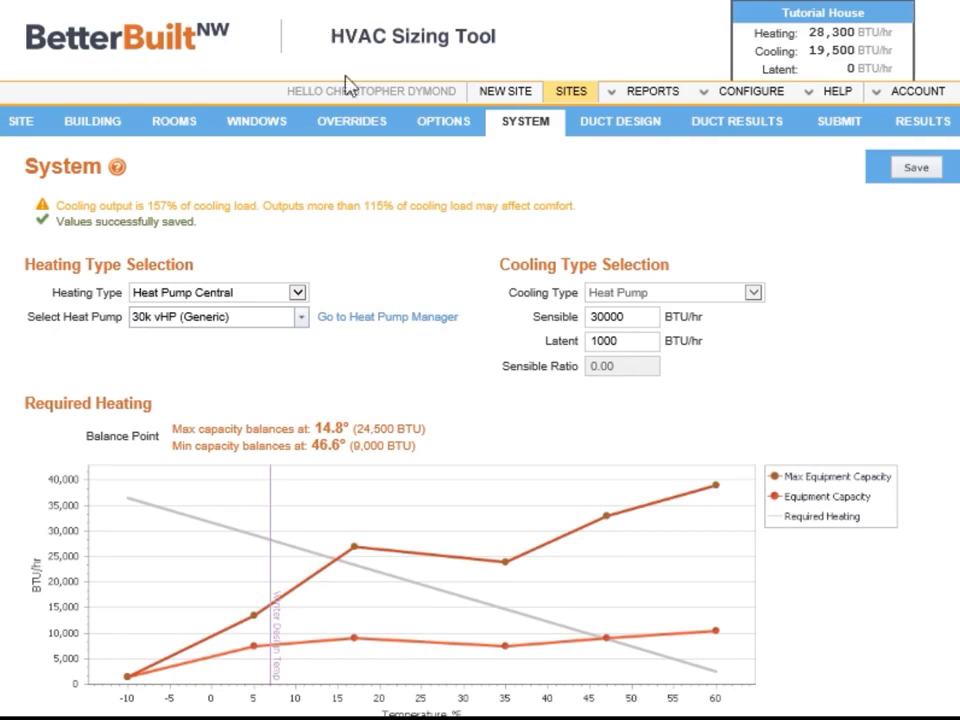
- Switch the heating type back to Gas Furnace and save the system
{"action": "left_click", "coordinate": [299, 294]}
{"action": "left_click", "coordinate": [258, 253]}
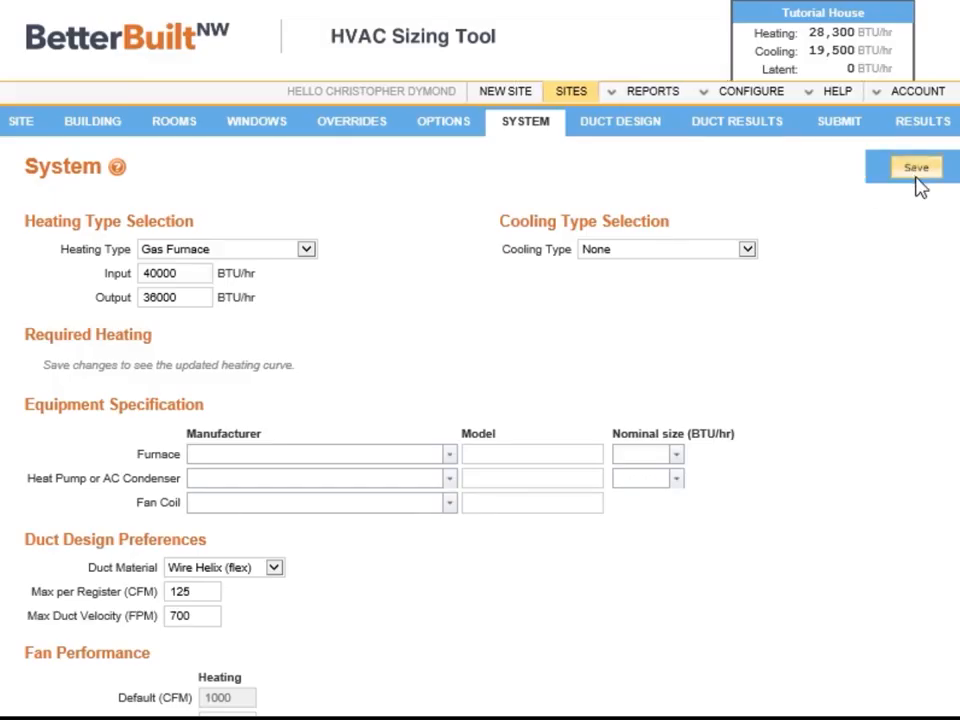
{"action": "left_click", "coordinate": [919, 170]}
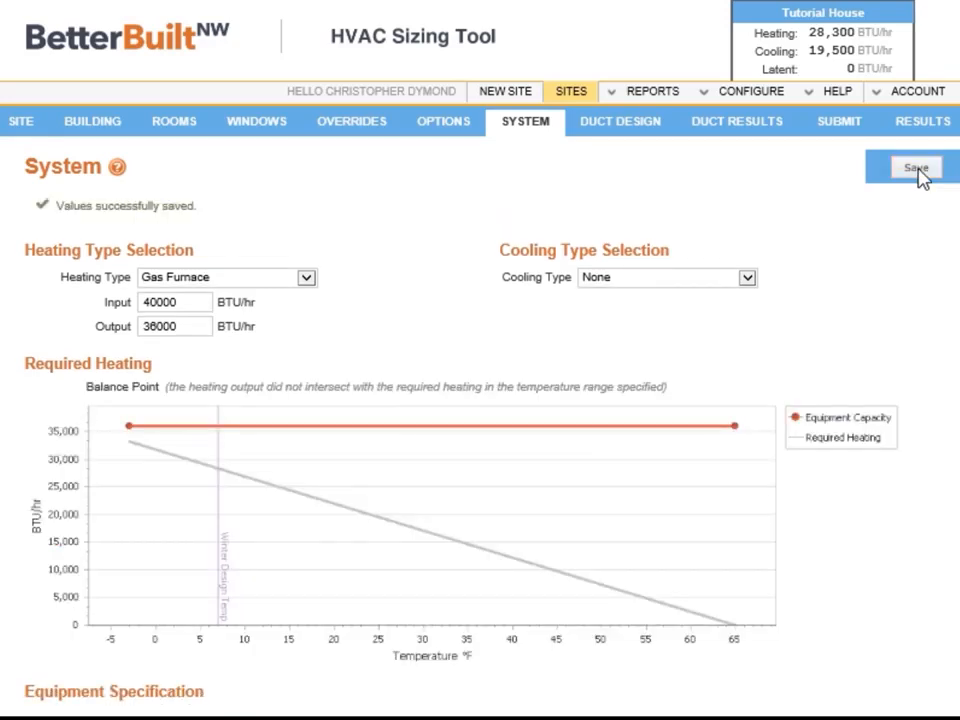
- Set the cooling type to Air Conditioner with a sensible capacity of 24000 BTU/hr, save, and view the required cooling chart
{"action": "left_click", "coordinate": [749, 283]}
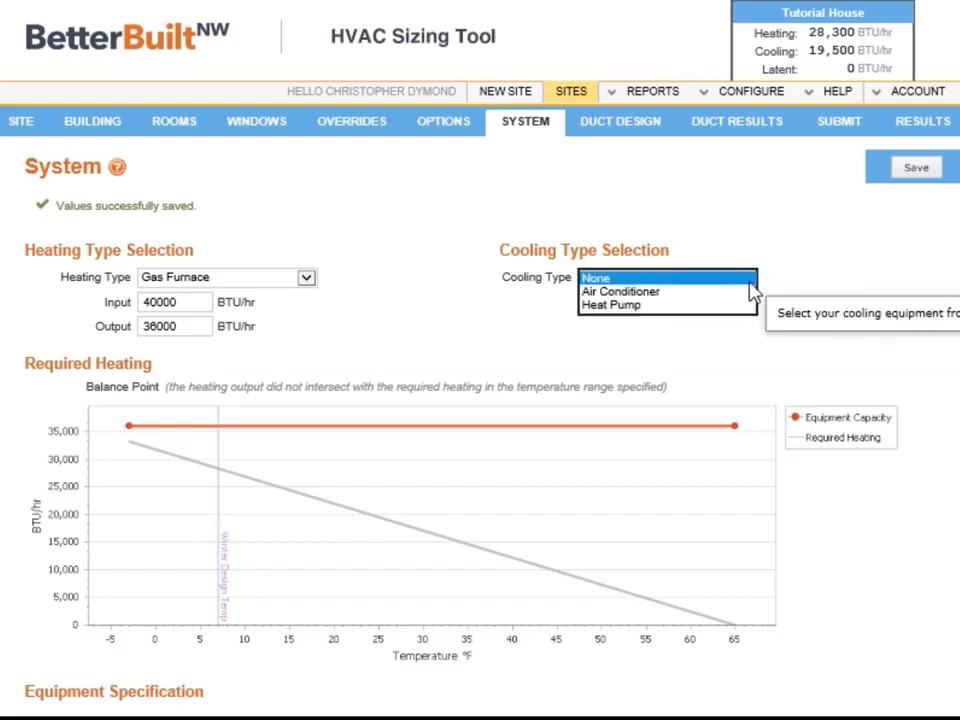
{"action": "left_click", "coordinate": [690, 296]}
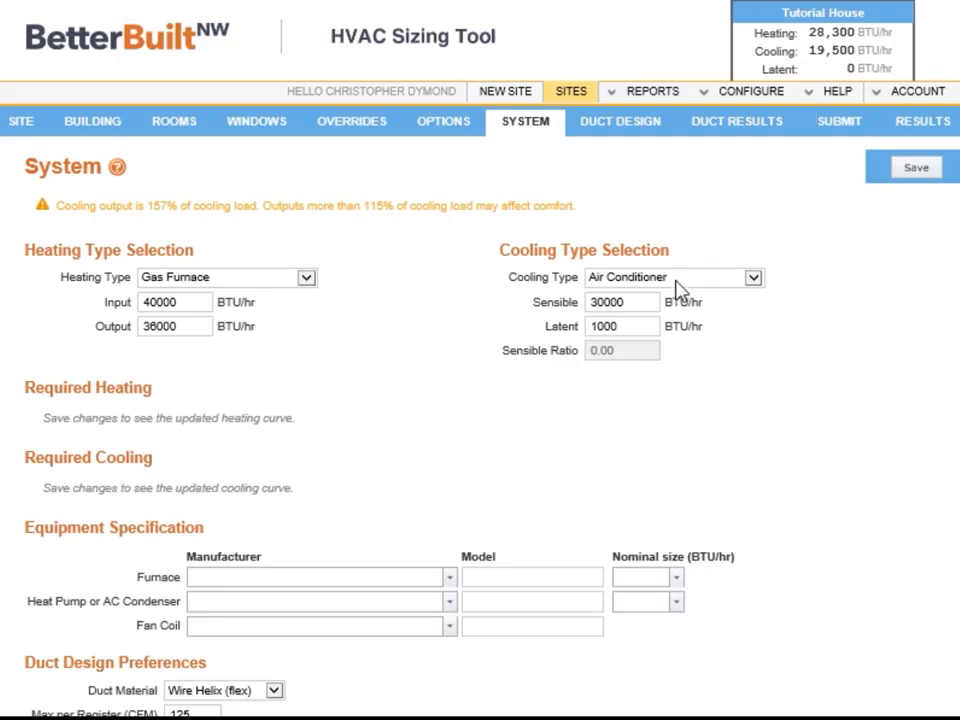
{"action": "left_click", "coordinate": [645, 302]}
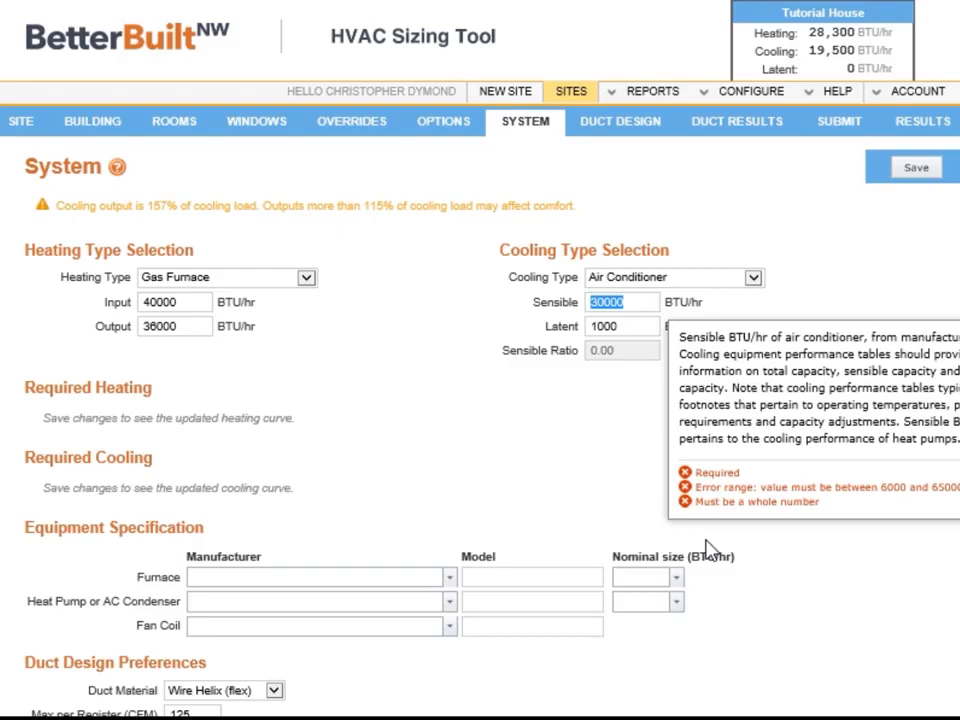
{"action": "type", "text": "24000"}
{"action": "key", "text": "Tab"}
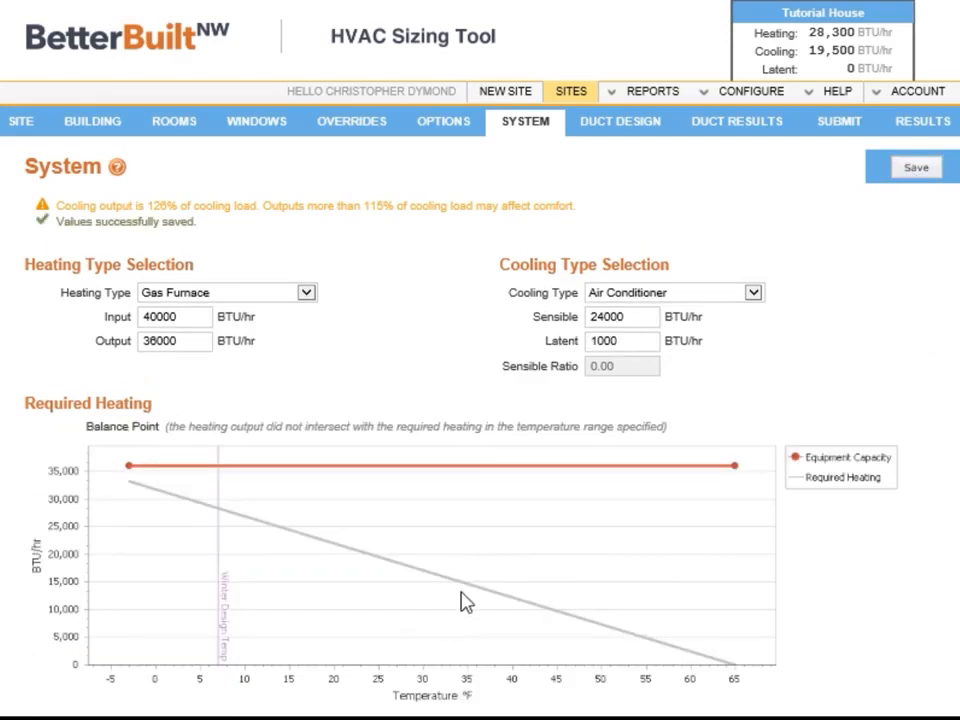
{"action": "scroll", "coordinate": [465, 601], "scroll_direction": "down", "scroll_amount": 2}
{"action": "scroll", "coordinate": [476, 450], "scroll_direction": "down", "scroll_amount": 2}
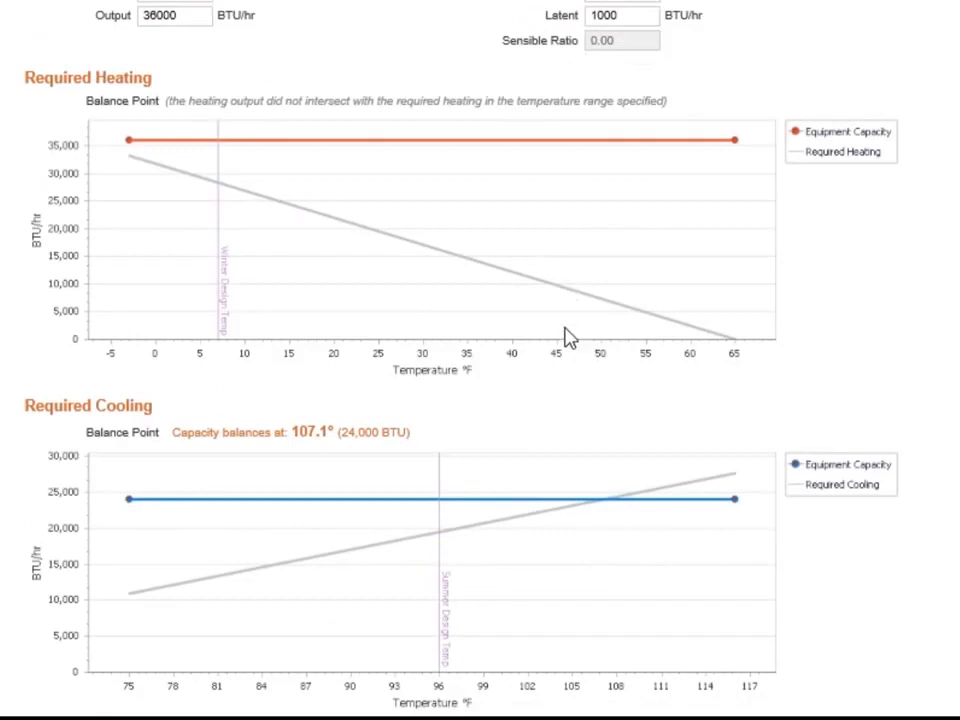
- Specify the furnace with CARRIER AIR CONDITIONING as manufacturer and "bla bla bla" as the model
{"action": "scroll", "coordinate": [568, 336], "scroll_direction": "down", "scroll_amount": 3}
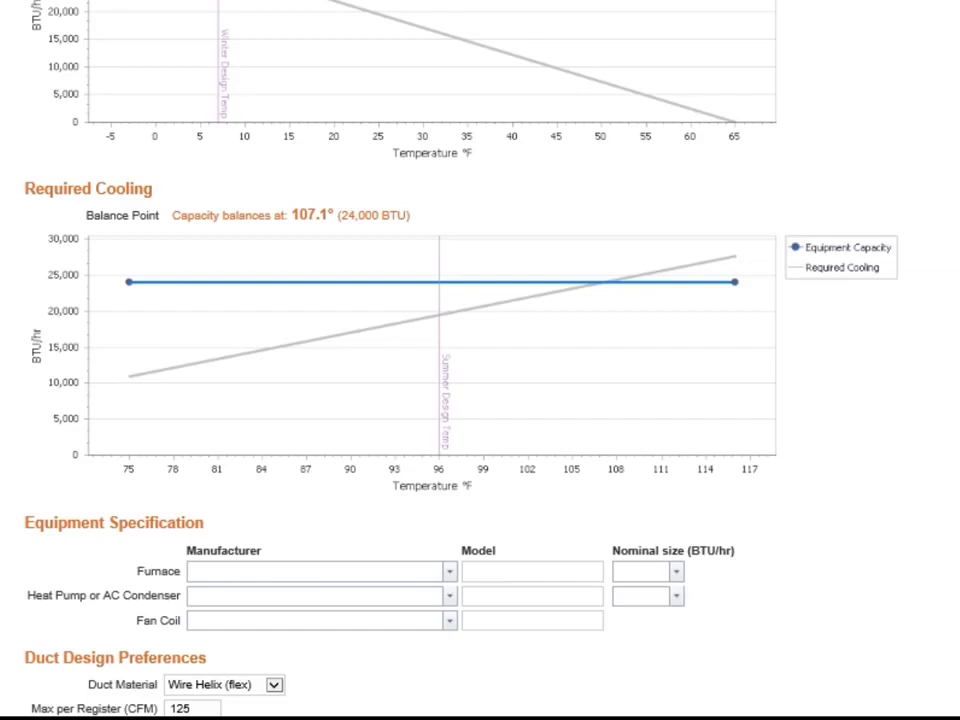
{"action": "scroll", "coordinate": [480, 360], "scroll_direction": "down", "scroll_amount": 1}
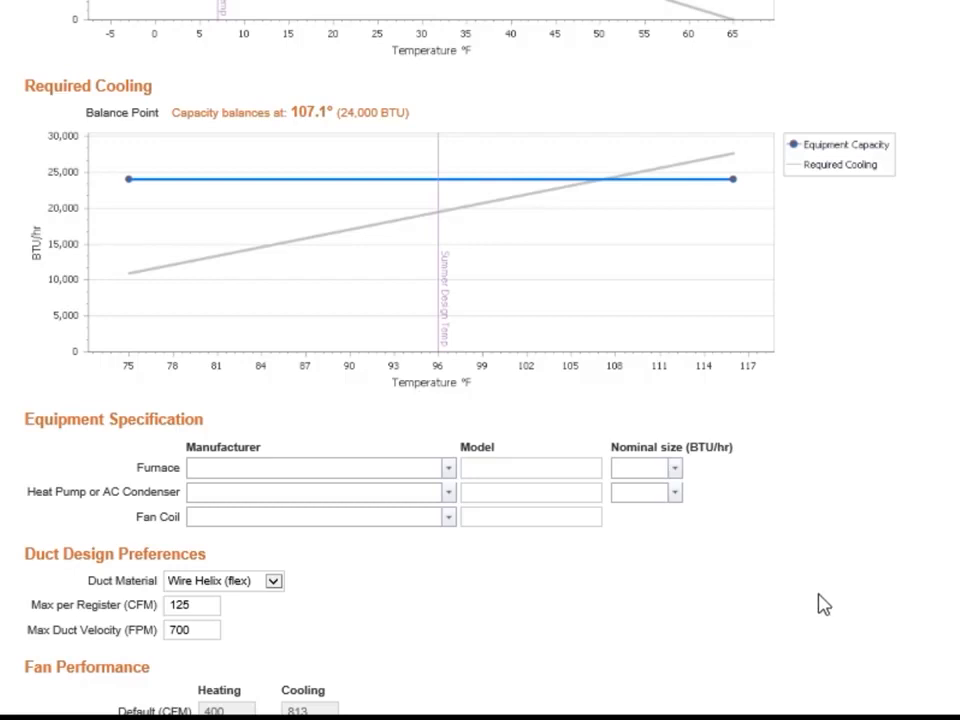
{"action": "left_click", "coordinate": [449, 477]}
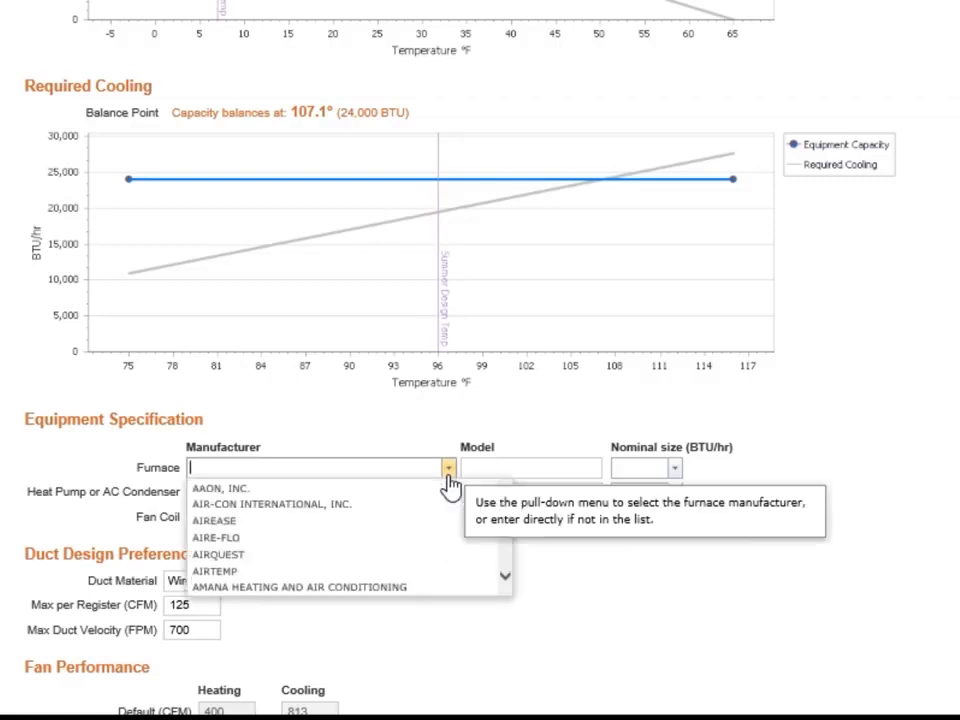
{"action": "scroll", "coordinate": [328, 514], "scroll_direction": "down", "scroll_amount": 2}
{"action": "scroll", "coordinate": [316, 528], "scroll_direction": "down", "scroll_amount": 3}
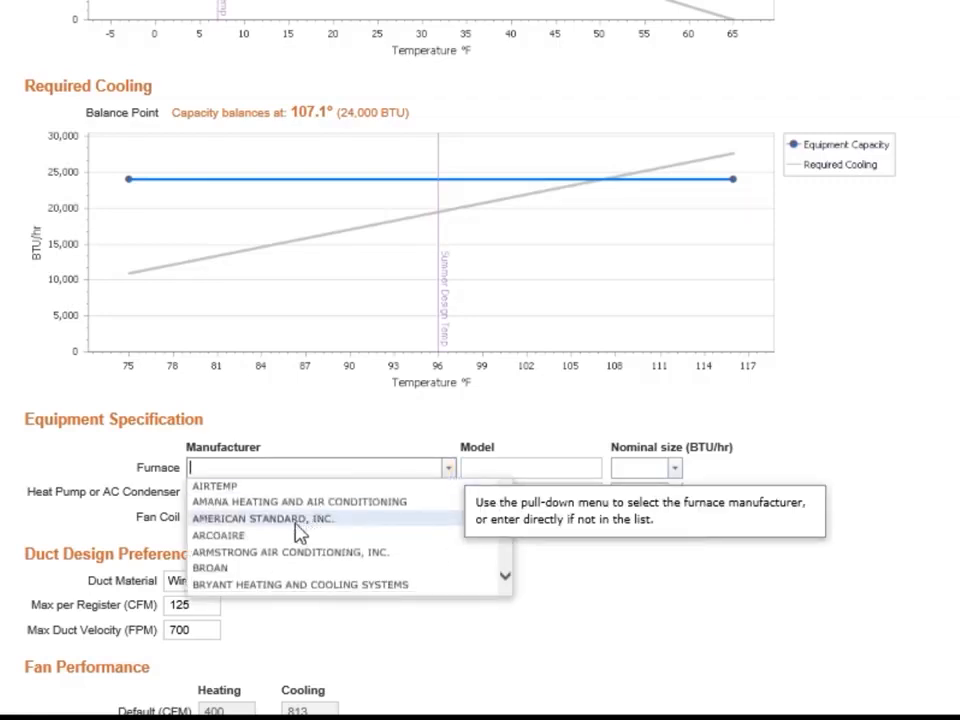
{"action": "left_click", "coordinate": [254, 555]}
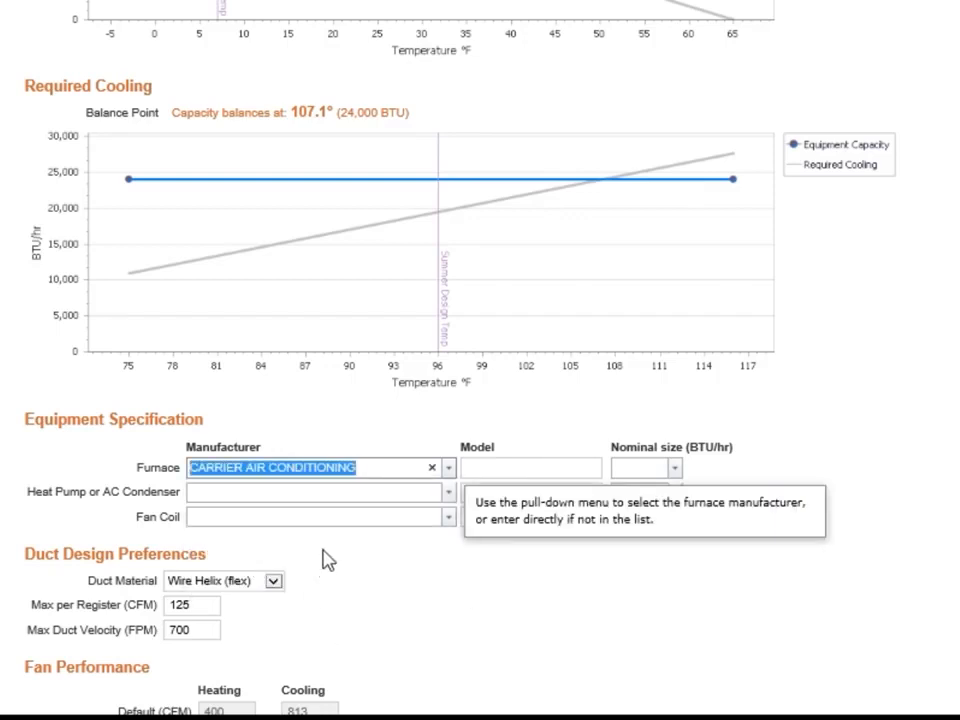
{"action": "left_click", "coordinate": [521, 469]}
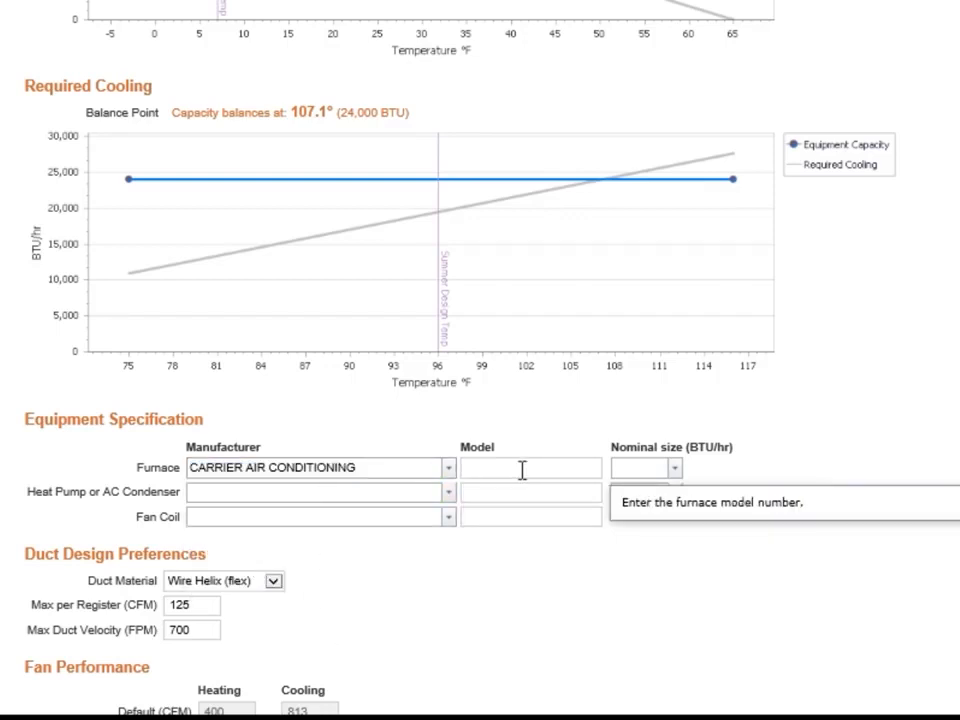
{"action": "type", "text": "bla bla bla"}
{"action": "left_click", "coordinate": [321, 491]}
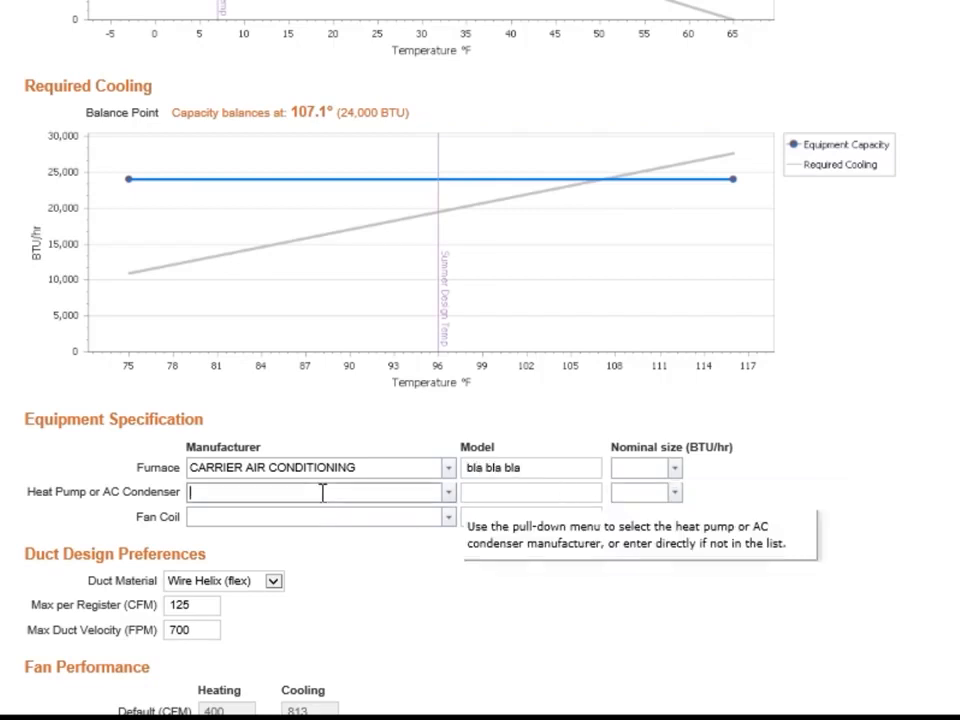
- Choose Wire Helix (flex) as the duct material and set the maximum airflow per register to 150 CFM
{"action": "scroll", "coordinate": [362, 658], "scroll_direction": "down", "scroll_amount": 1}
{"action": "scroll", "coordinate": [354, 630], "scroll_direction": "down", "scroll_amount": 1}
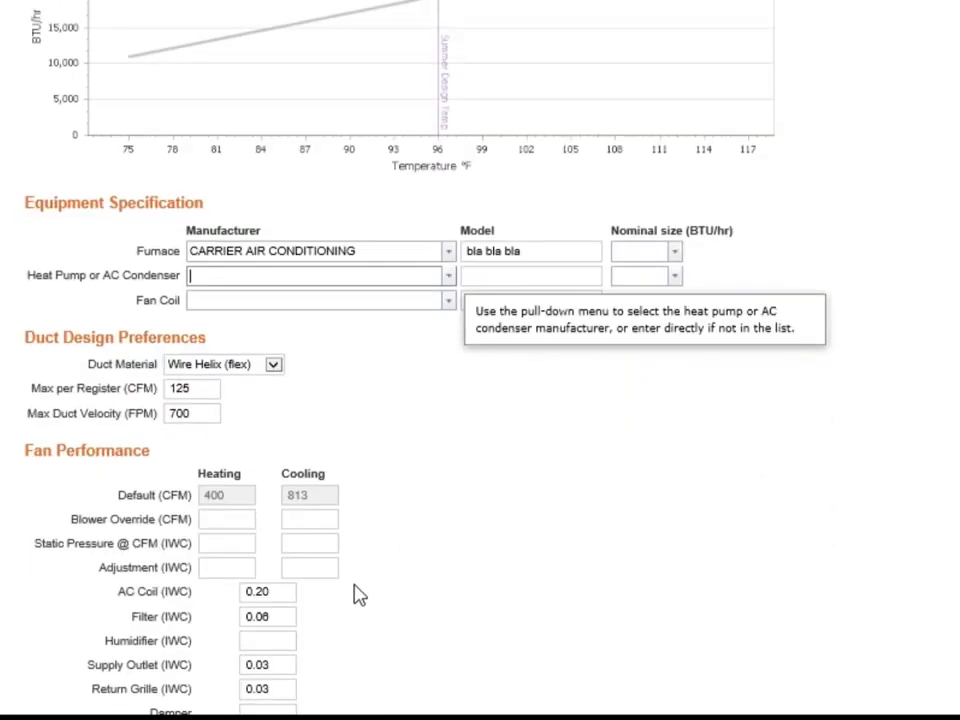
{"action": "left_click", "coordinate": [281, 367]}
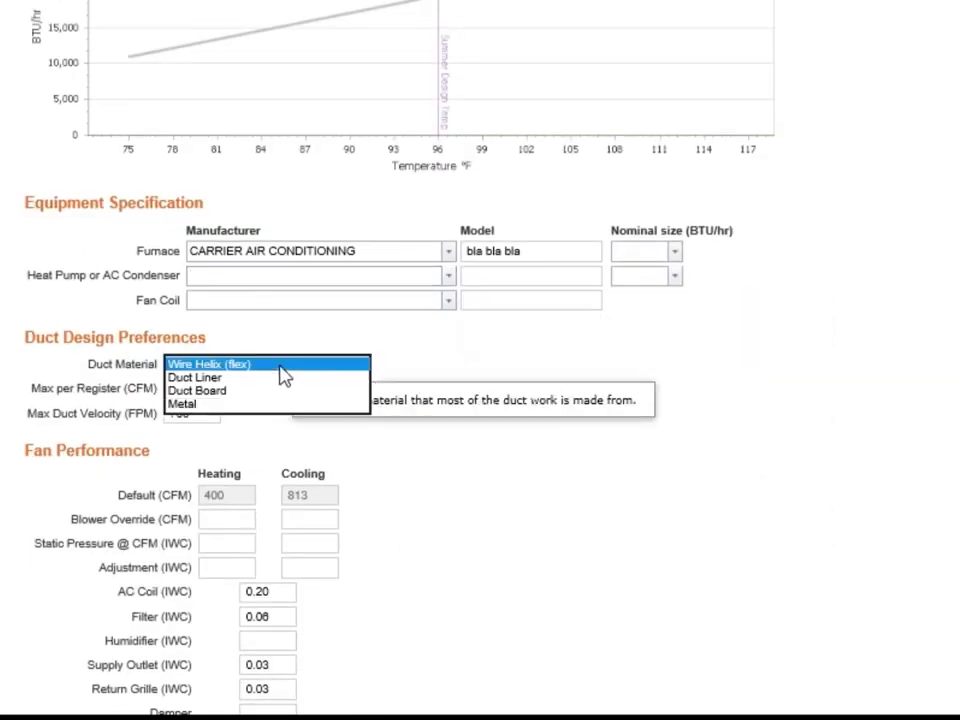
{"action": "left_click", "coordinate": [279, 370]}
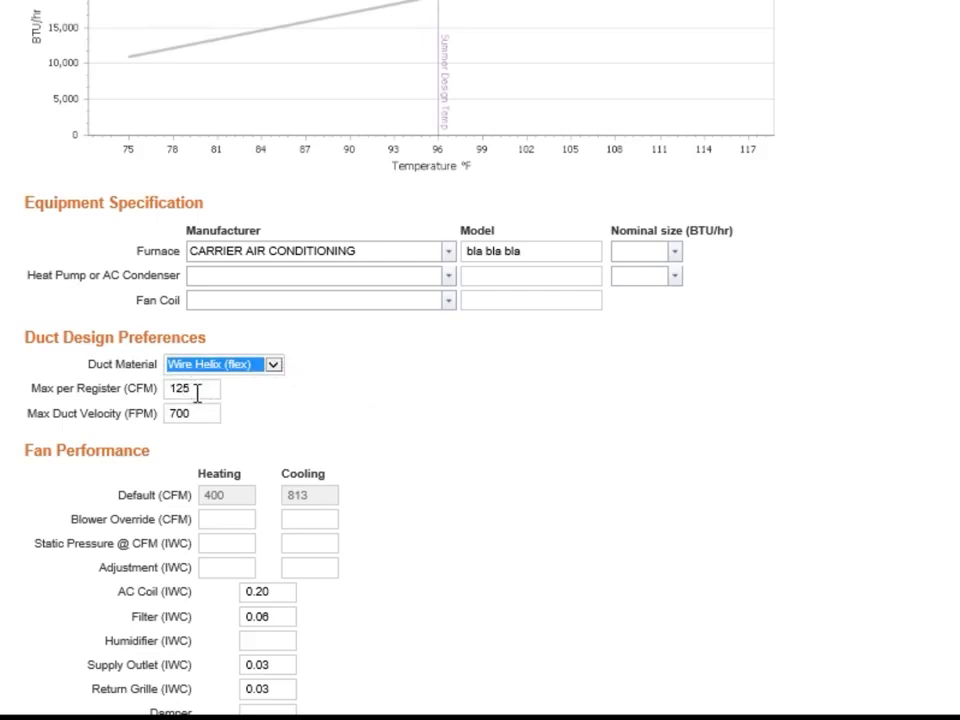
{"action": "left_click_drag", "start_coordinate": [197, 392], "coordinate": [163, 390]}
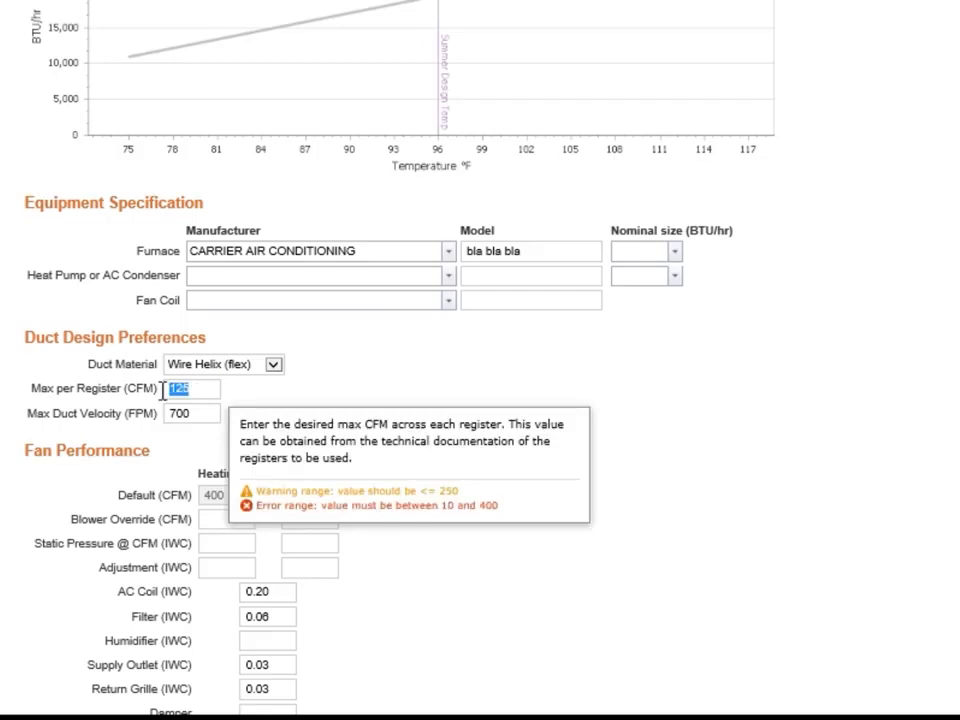
{"action": "type", "text": "150"}
{"action": "left_click", "coordinate": [381, 351]}
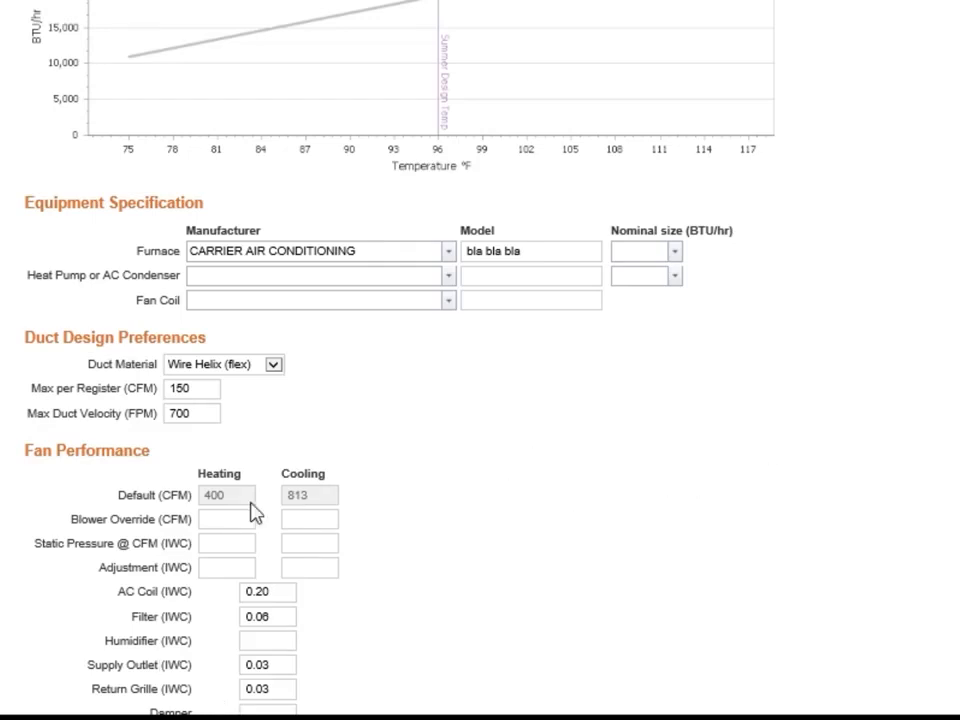
{"action": "scroll", "coordinate": [576, 522], "scroll_direction": "down", "scroll_amount": 1}
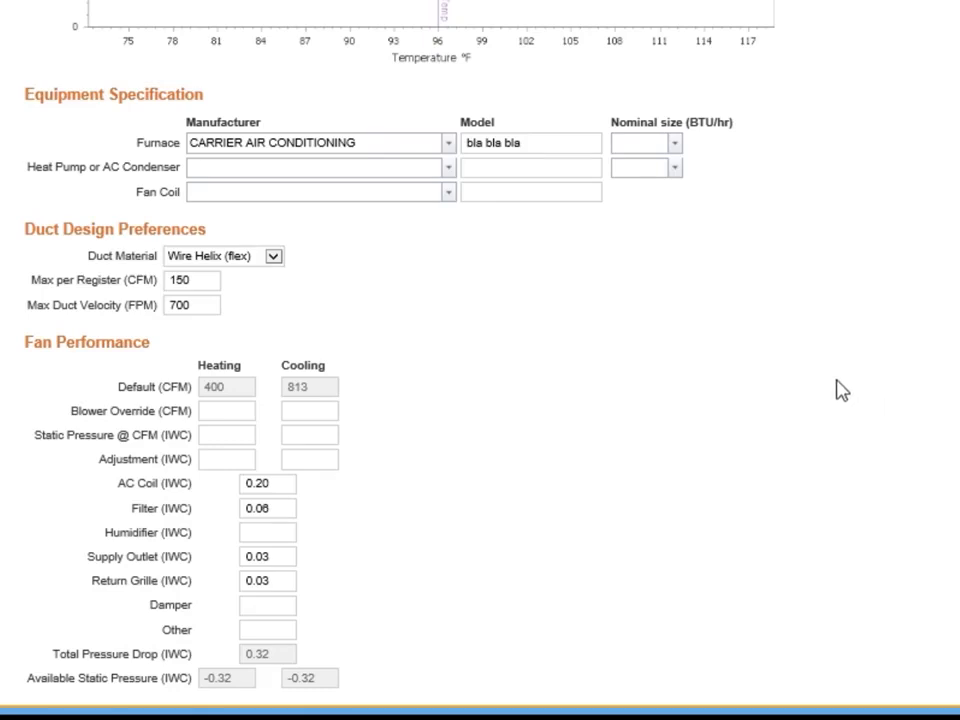
{"action": "scroll", "coordinate": [658, 386], "scroll_direction": "up", "scroll_amount": 3}
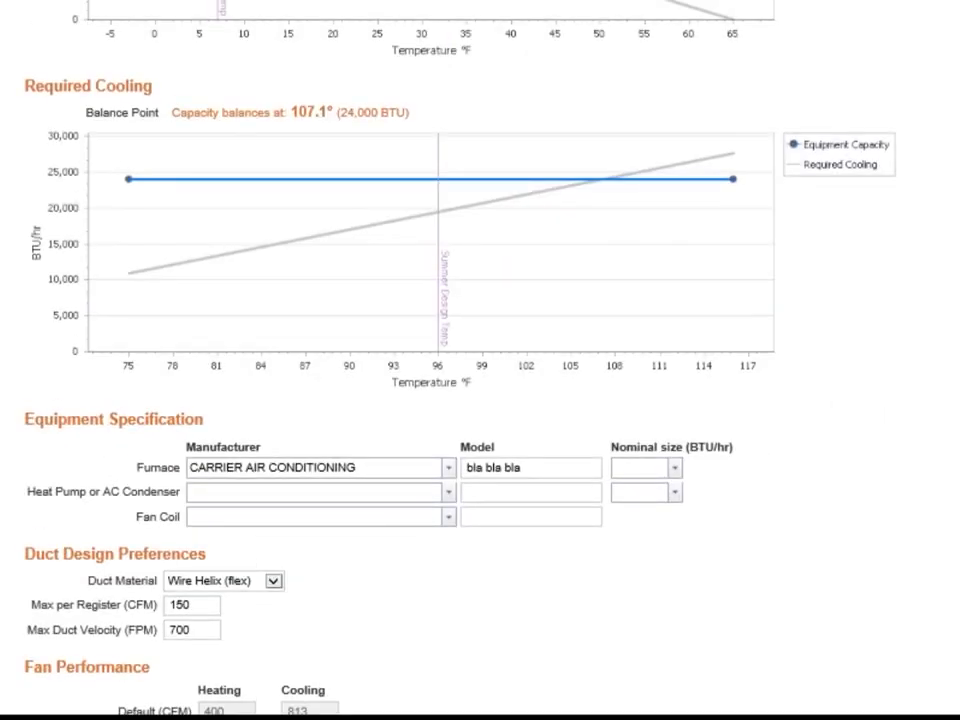